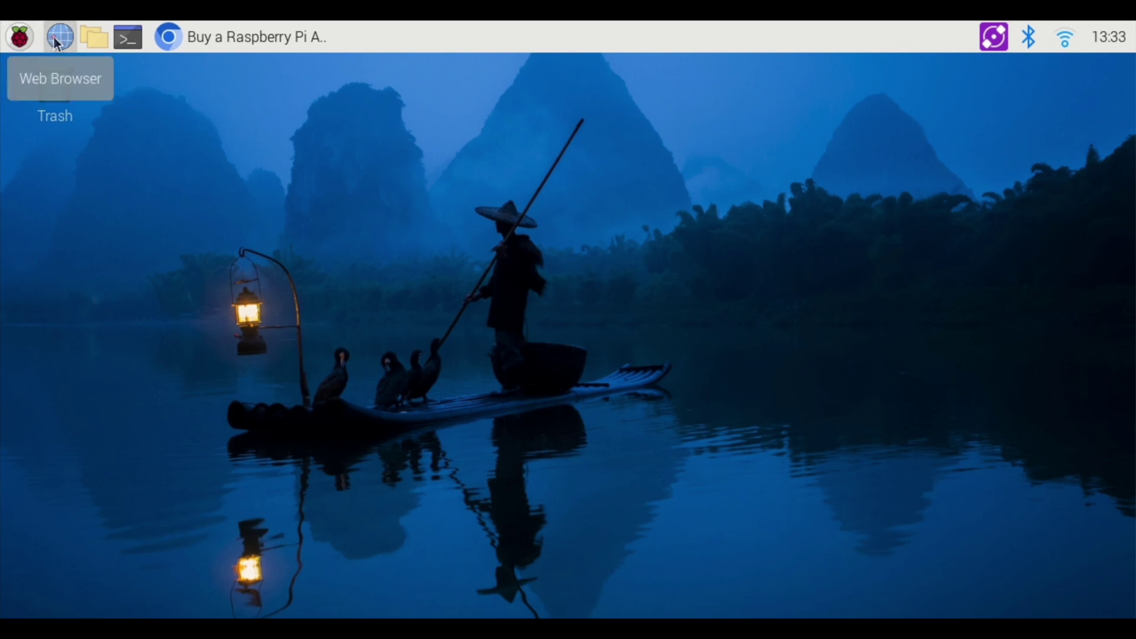
- Bring the AI HAT+ product page forward, scroll to Specifications and Documents, and open its documentation page
left_click(207, 37)
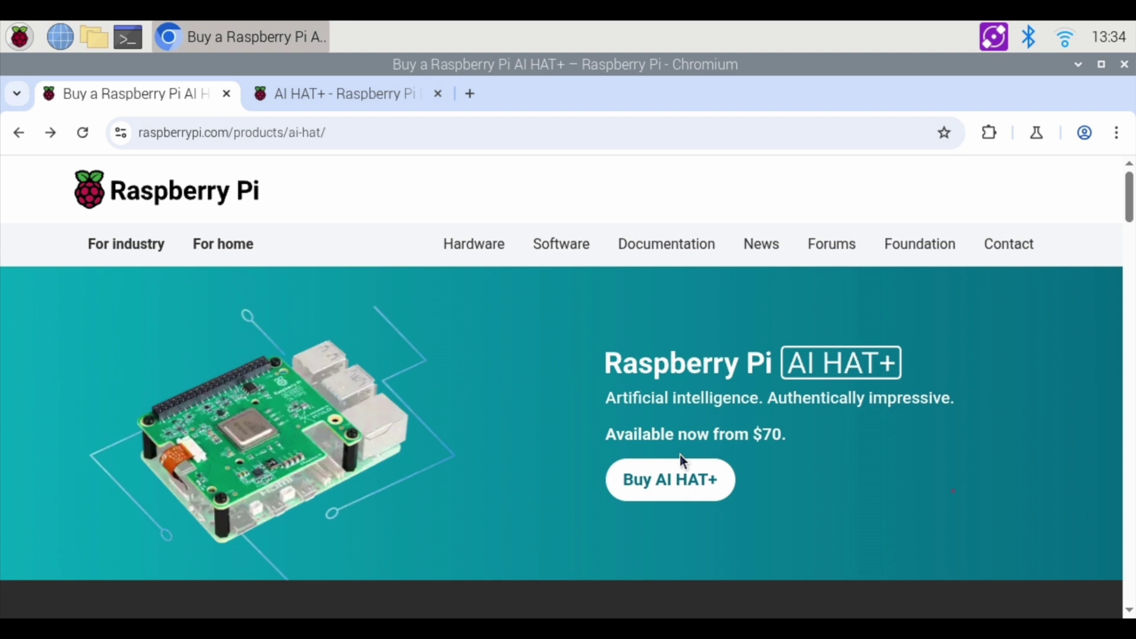
scroll(681, 458, "down", 5)
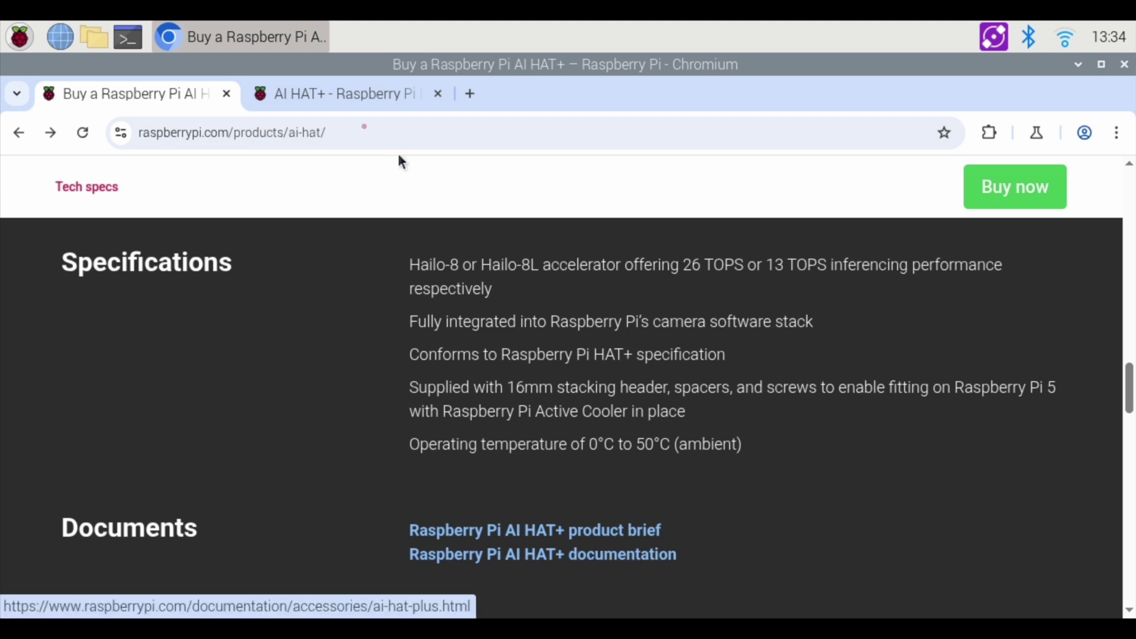
left_click(349, 93)
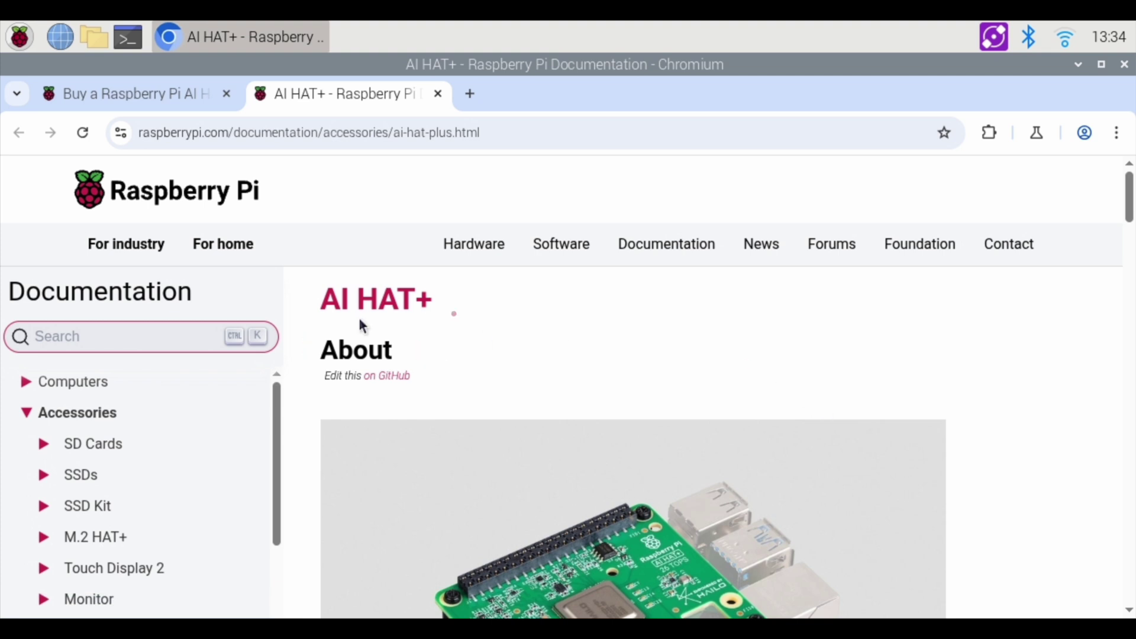
- Scroll the AI HAT+ documentation down to the Install steps, then open a Terminal window
scroll(854, 417, "down", 10)
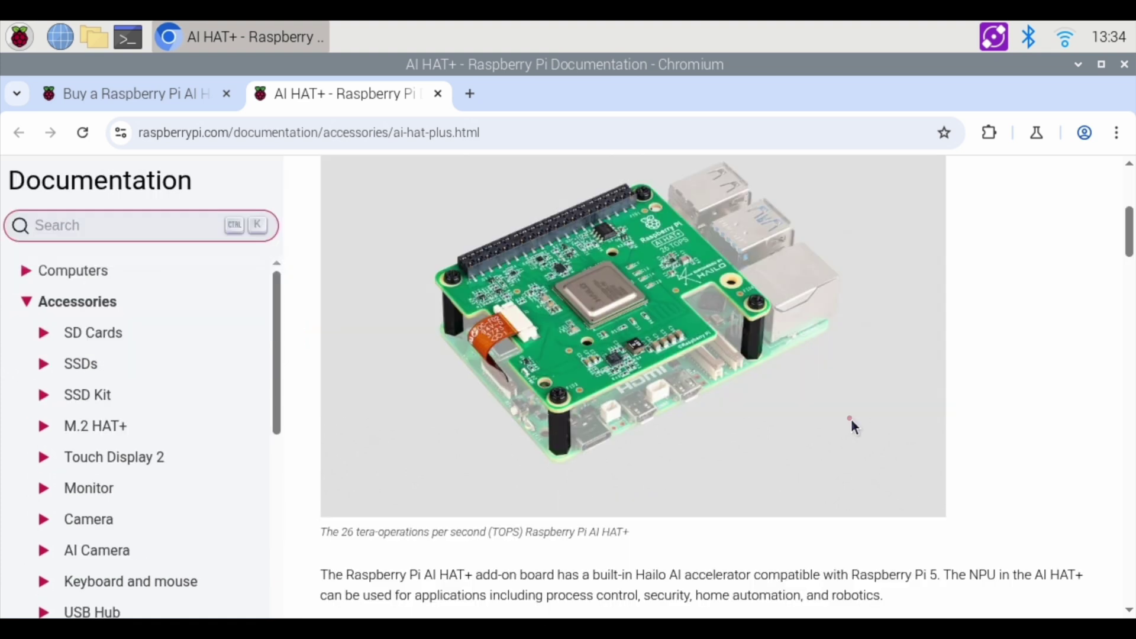
scroll(851, 419, "down", 5)
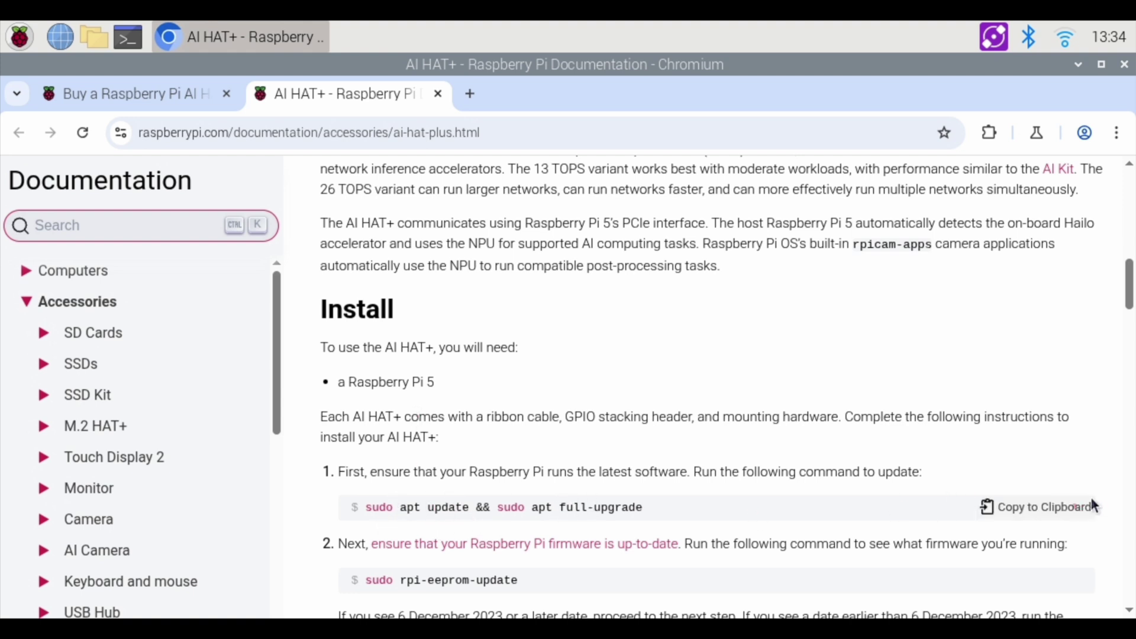
left_click(129, 39)
- Paste and run the apt full system update, then the sudo rpi-eeprom-update firmware check
right_click(440, 189)
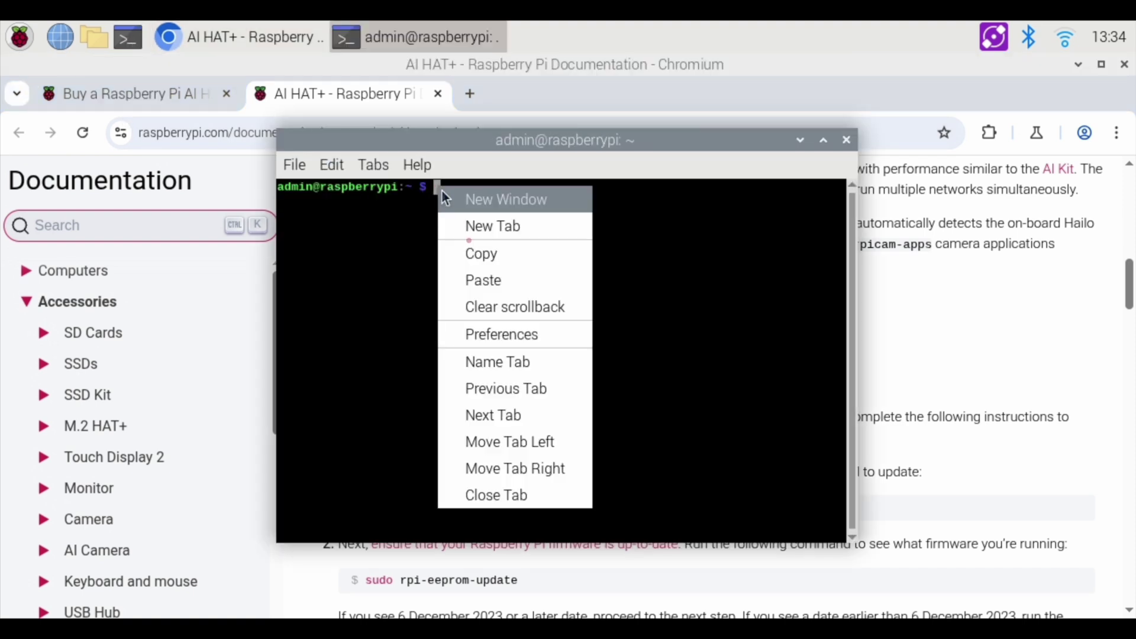
left_click(497, 288)
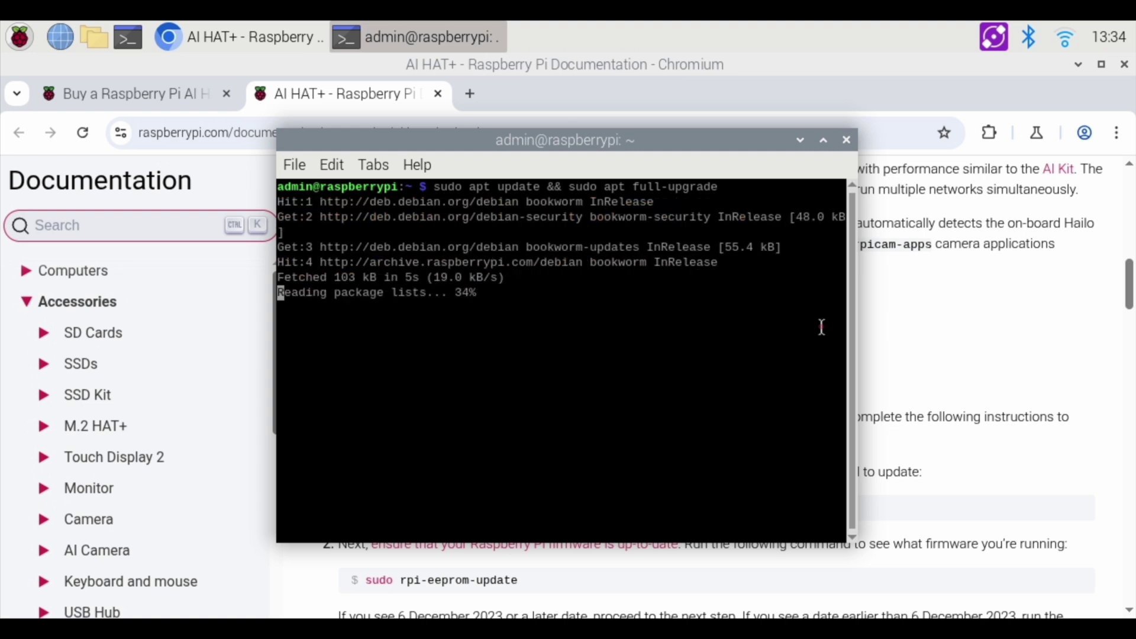
left_click(983, 361)
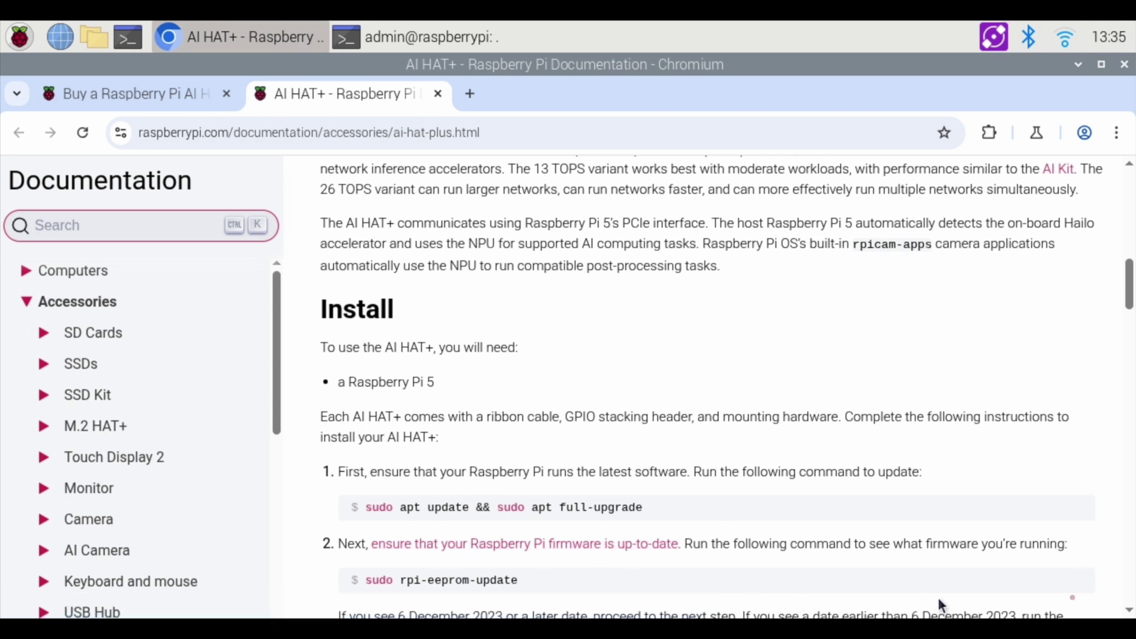
left_click(1078, 588)
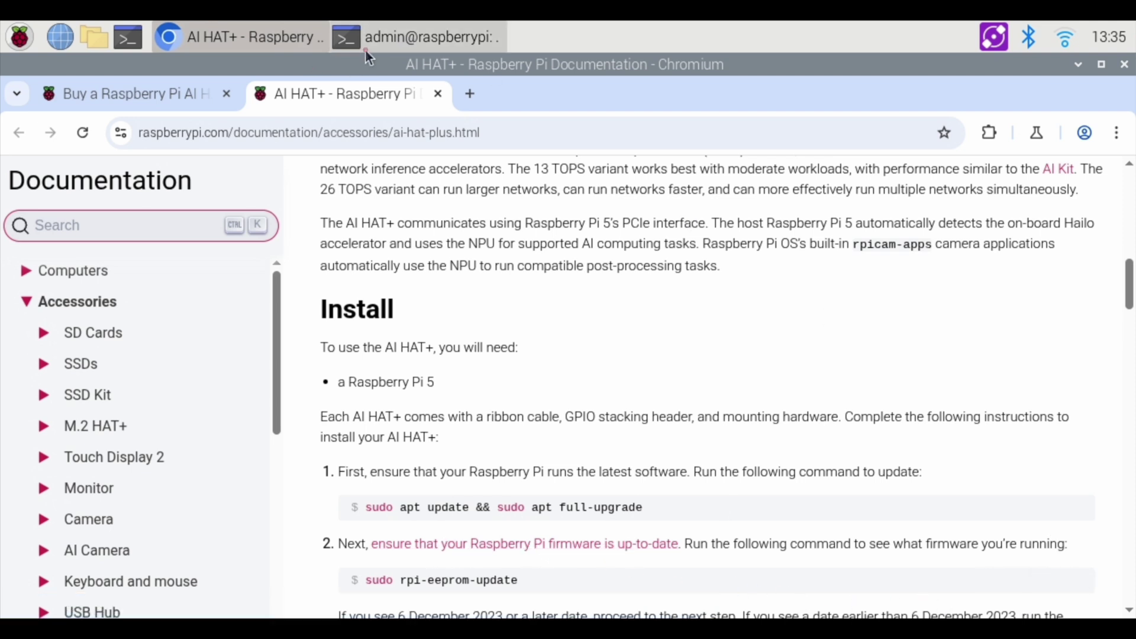
left_click(365, 48)
type("sudo rpi-eeprom-update")
key("Return")
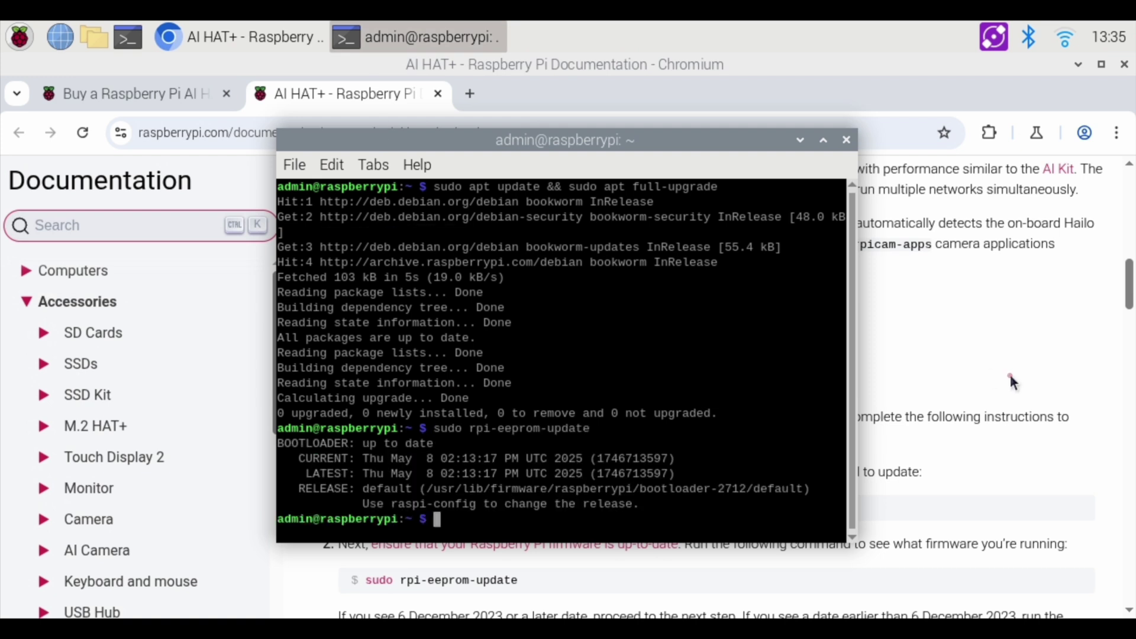
left_click(1010, 374)
- Scroll through install steps 3–8 to Get started with AI, then switch to the AI Kit software guide
scroll(1022, 386, "down", 5)
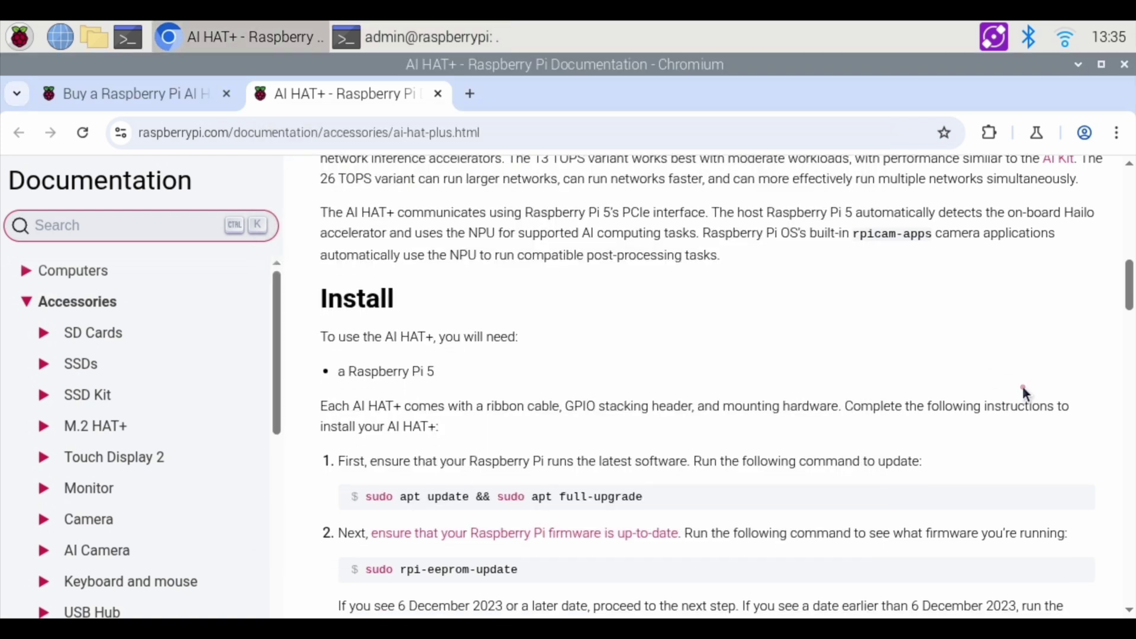
scroll(1022, 385, "down", 3)
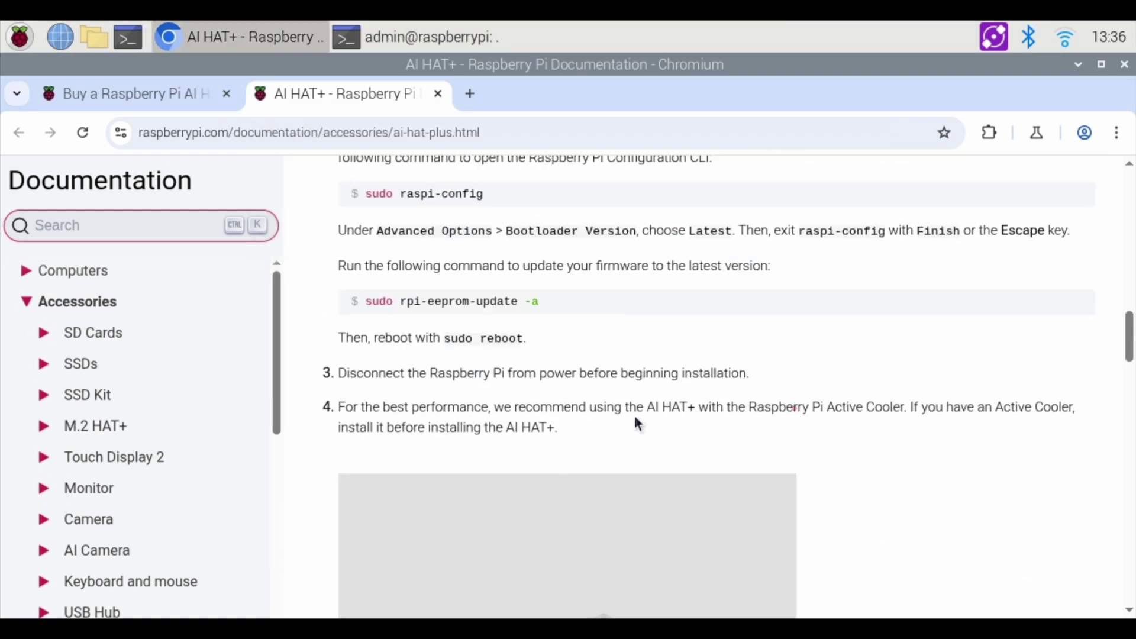
scroll(798, 428, "down", 6)
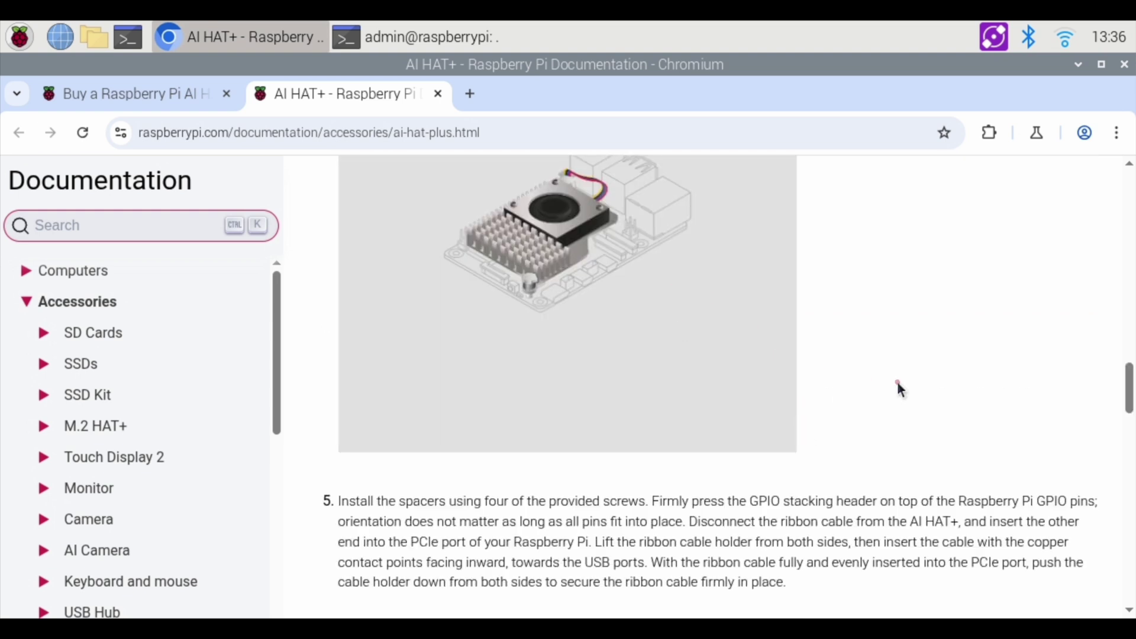
scroll(900, 382, "down", 6)
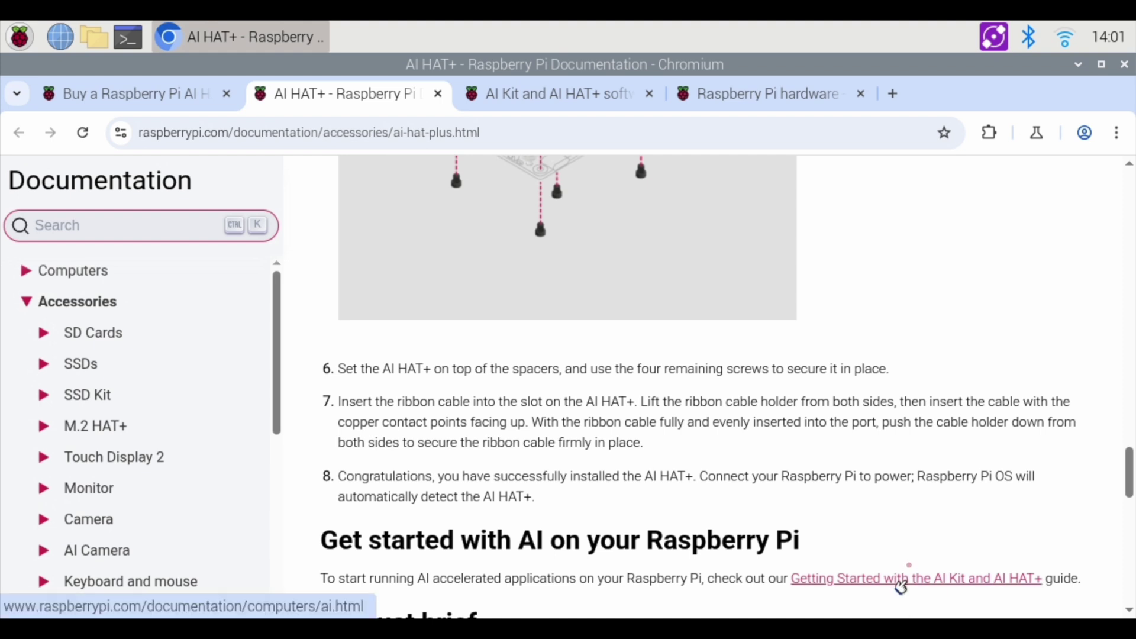
left_click(573, 107)
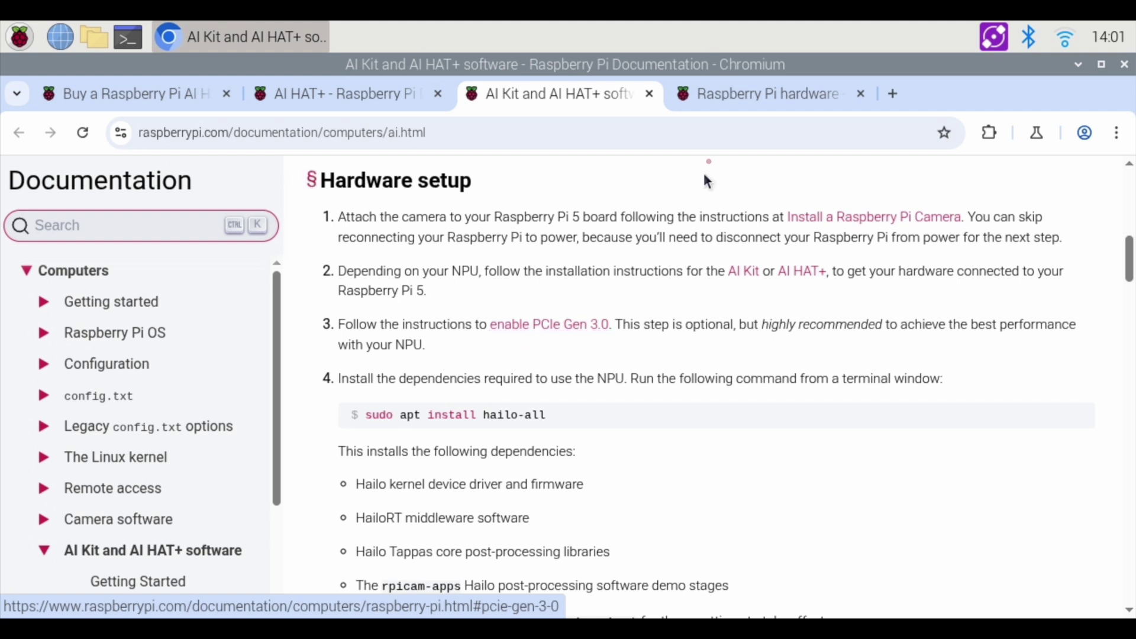
- Switch to the Raspberry Pi hardware tab's PCIe Gen 3.0 instructions and open a new terminal
left_click(741, 101)
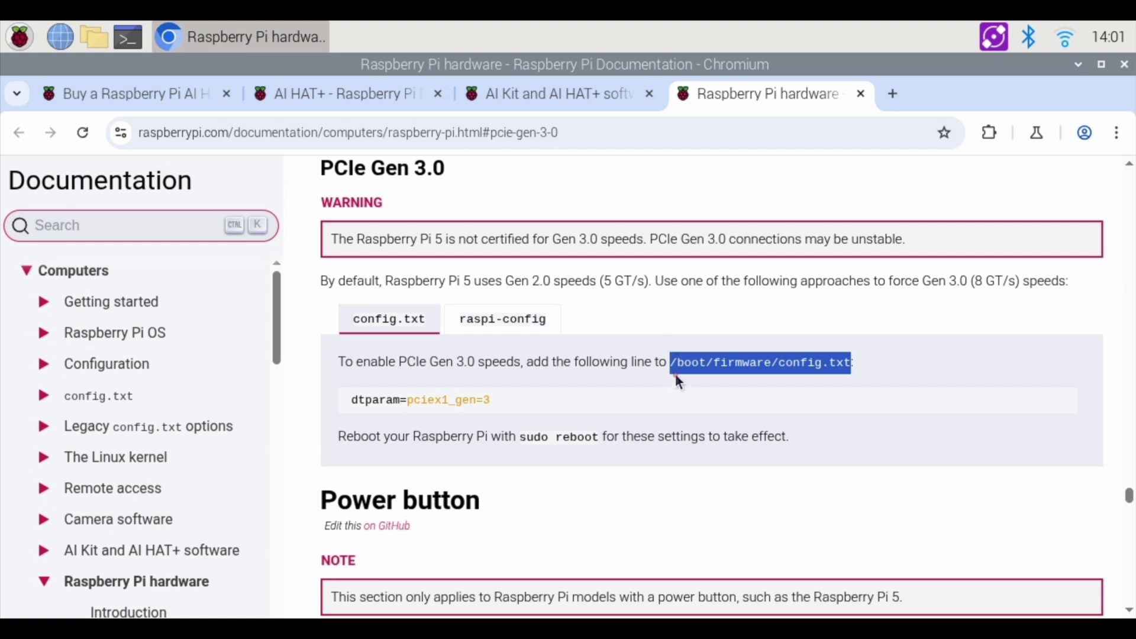
left_click(131, 48)
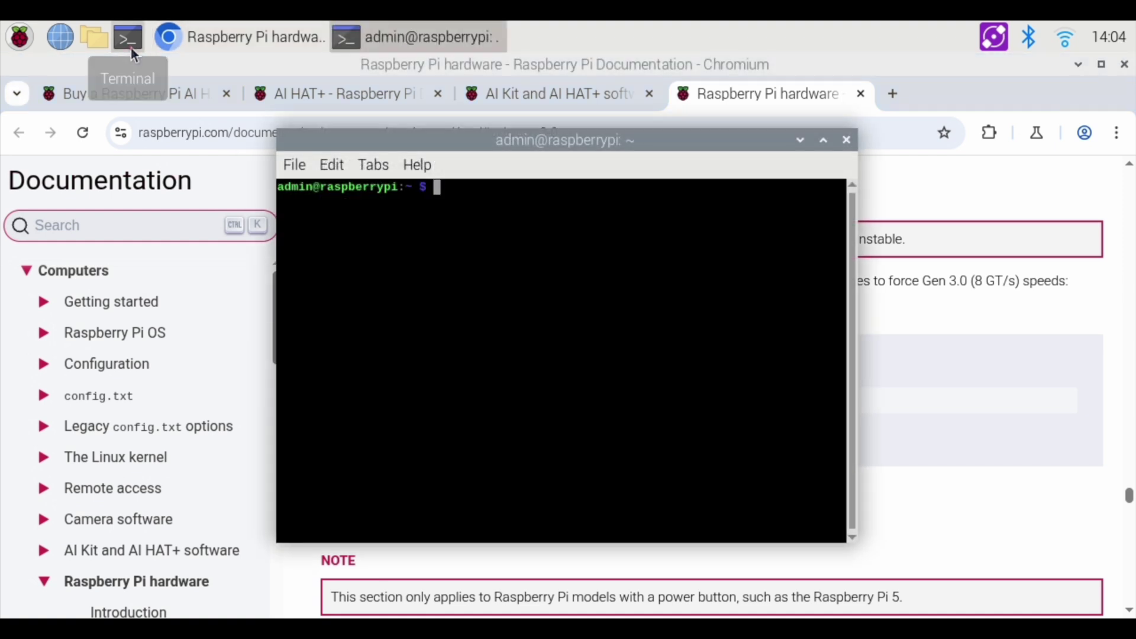
- Navigate from the home folder up to root and into /boot/firmware, listing each directory
type("ls")
key("Return")
type("cd ..")
key("Return")
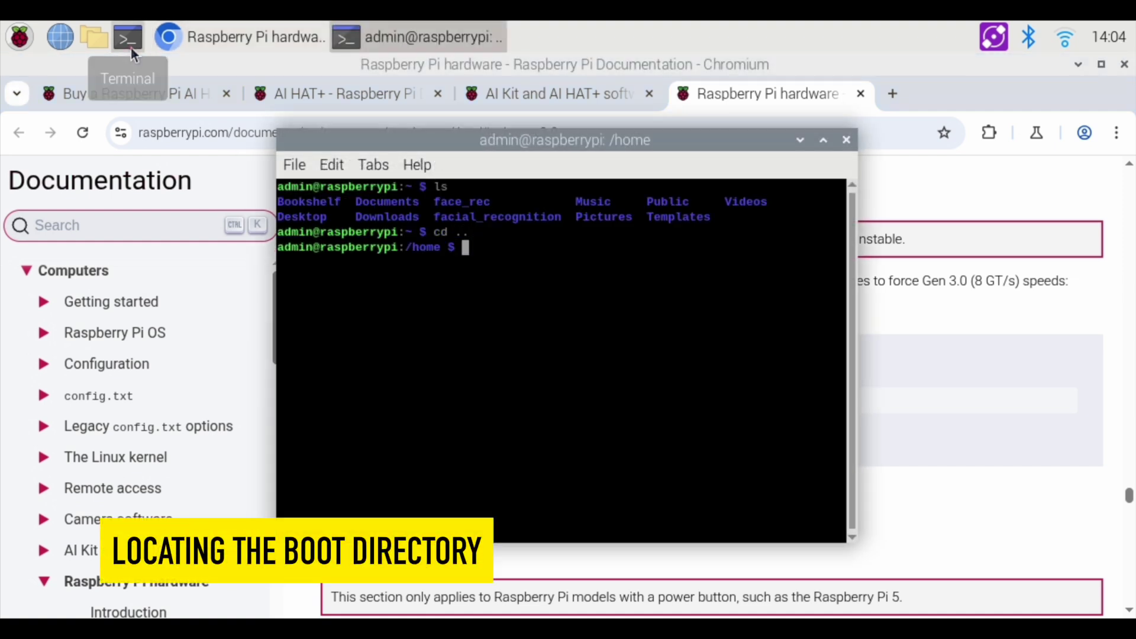
type("ls")
key("Return")
type("cd ..")
key("Return")
type("ls")
key("Return")
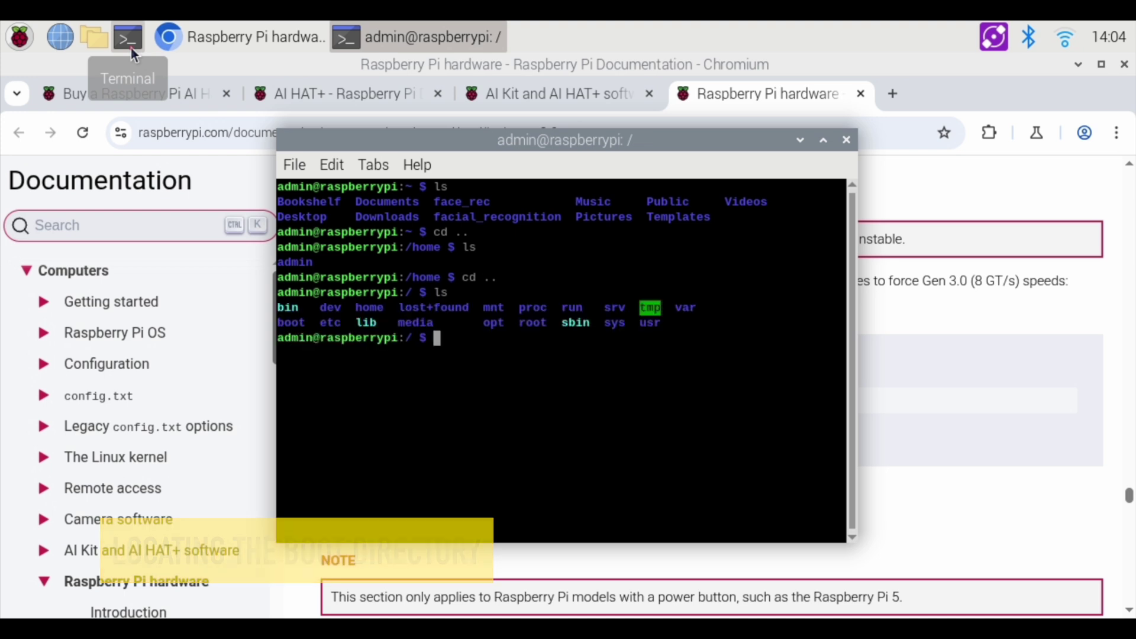
left_click_drag(678, 143, 415, 119)
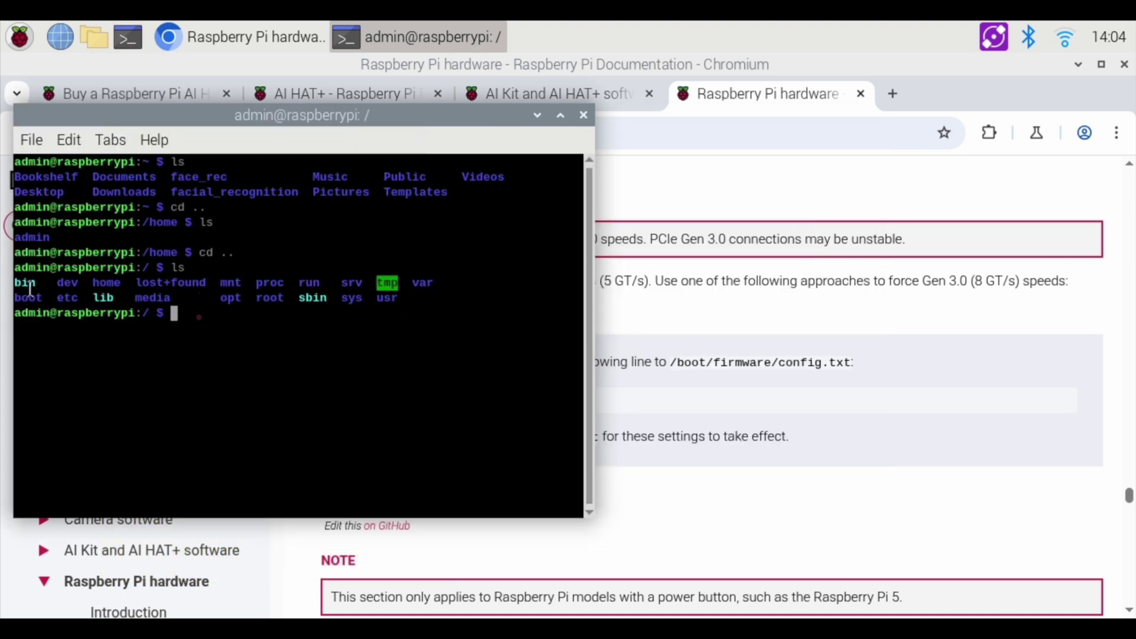
type("cd boot/firmware")
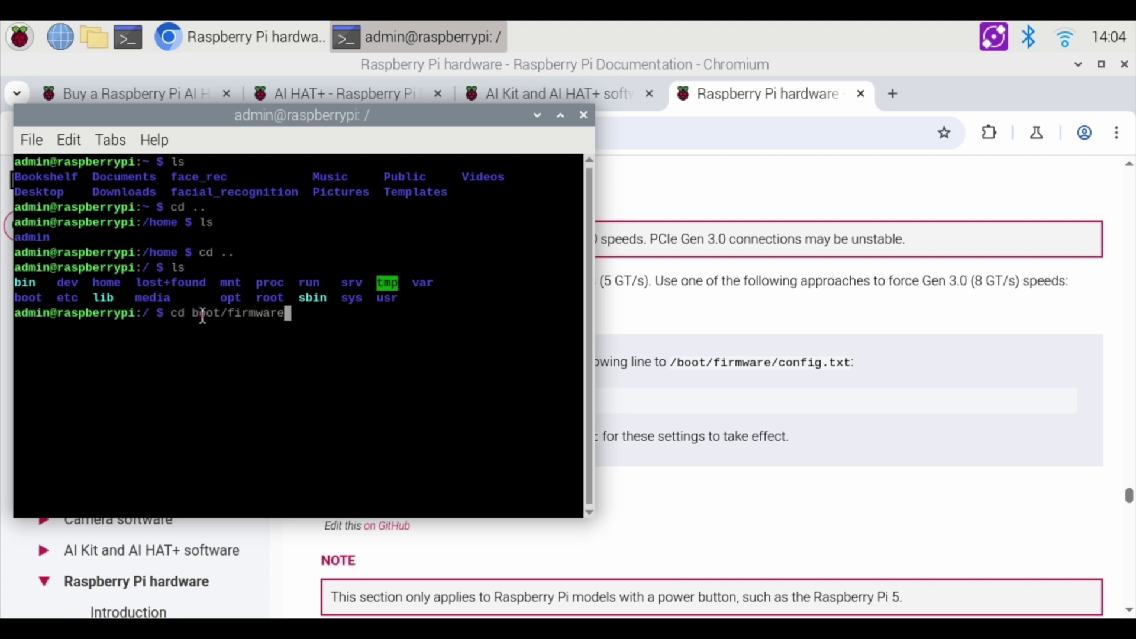
key("Return")
type("ls")
key("Return")
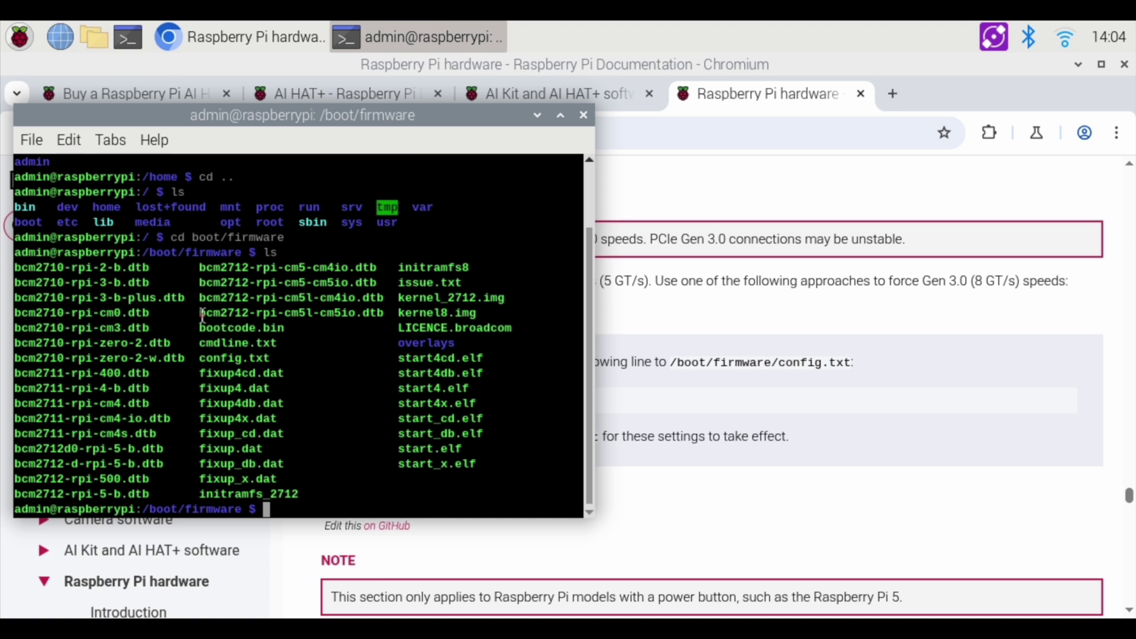
- Open config.txt in nano with sudo and move to the blank fourth line
type("sudo nano")
type(" config.tx")
type("t")
key("Return")
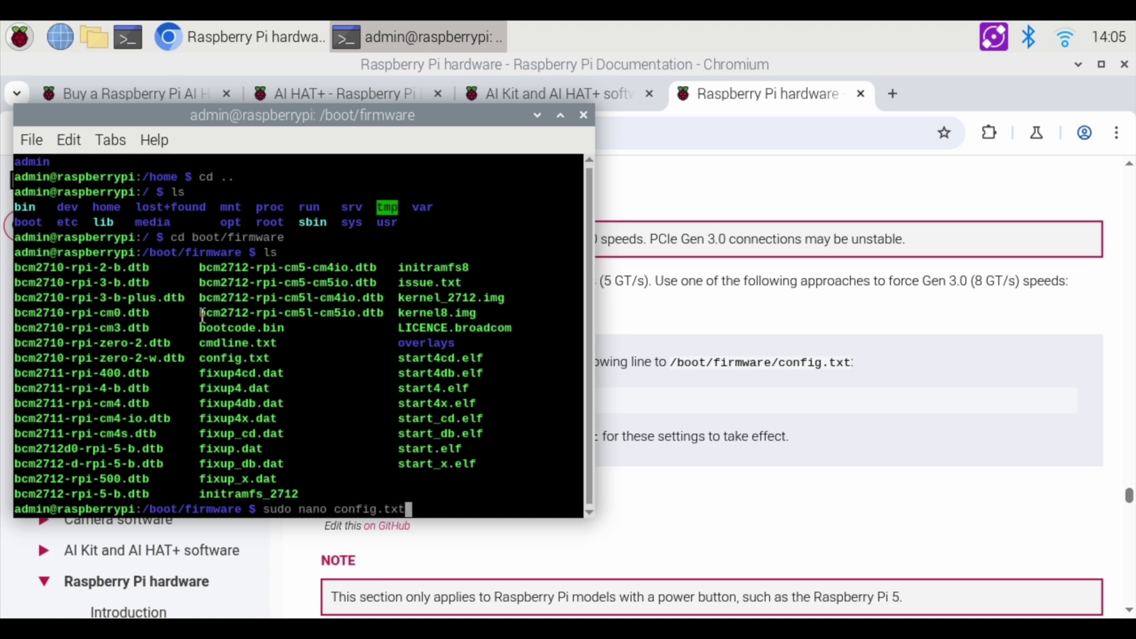
key("Down")
key("Down")
key("Down")
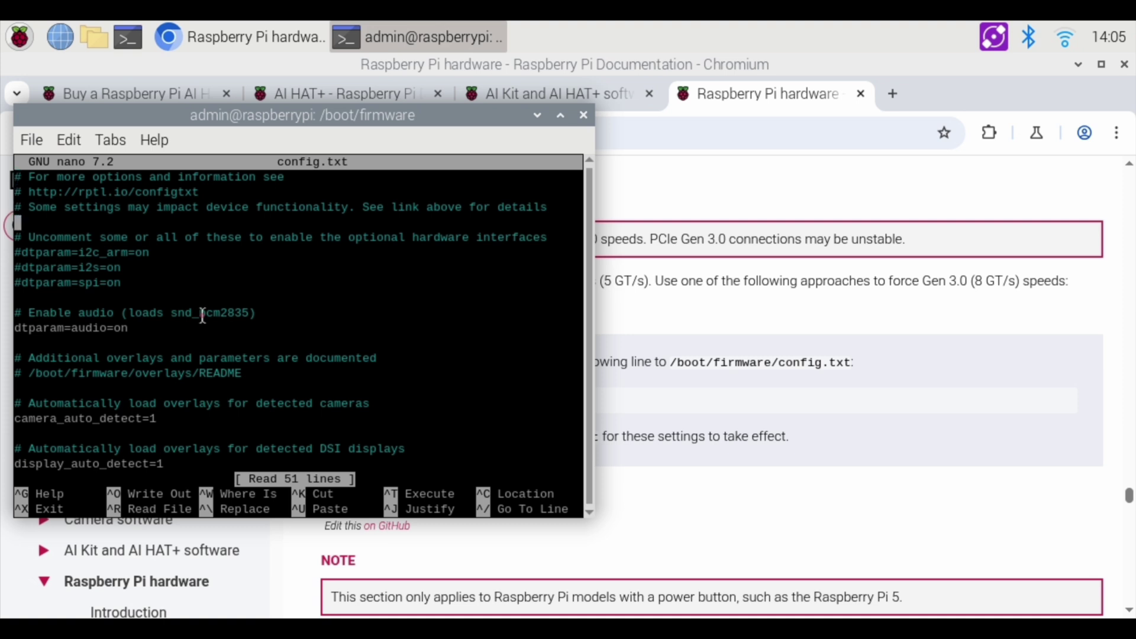
- Paste dtparam=pciex1_gen=3 into config.txt, spaced with blank lines and a # comment line above
right_click(17, 225)
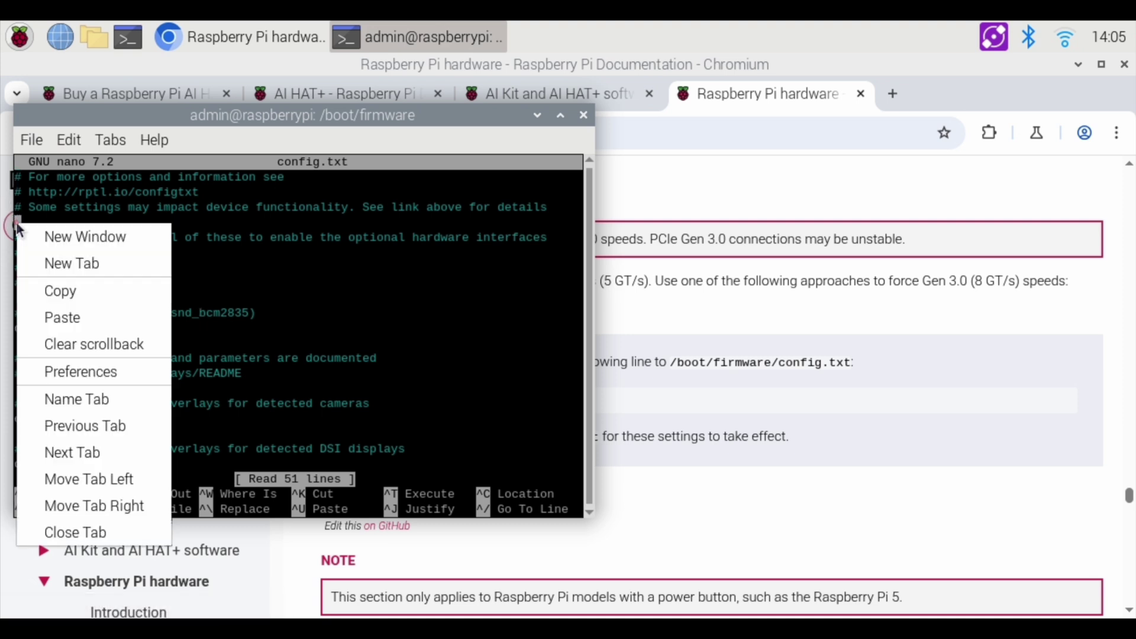
left_click(86, 317)
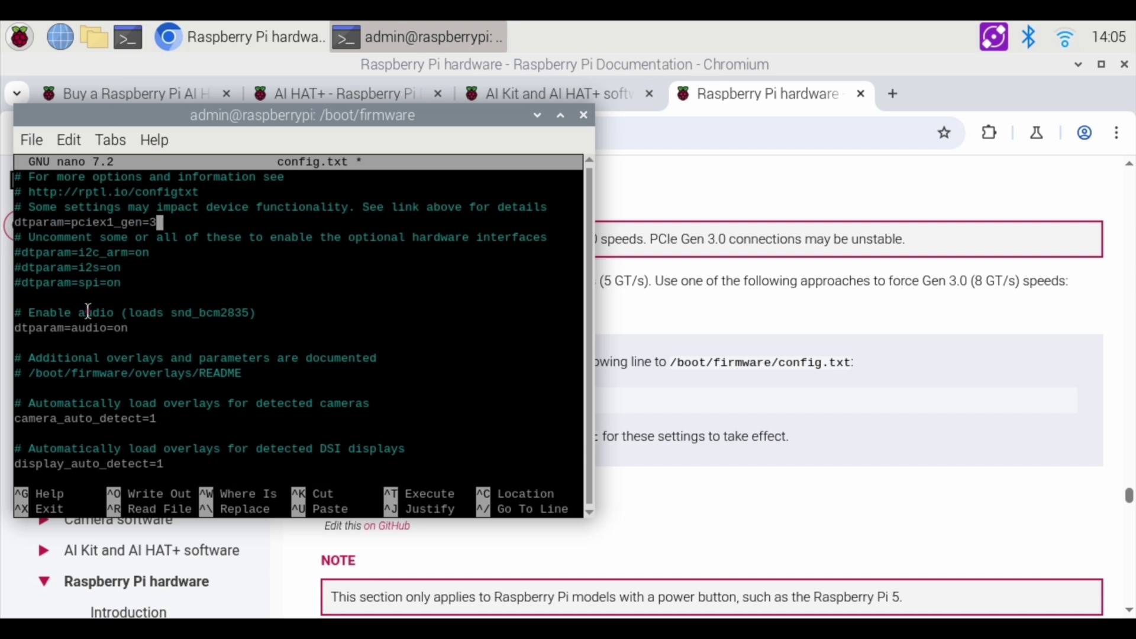
key("Return")
key("Up")
key("Return")
key("Up")
key("Return")
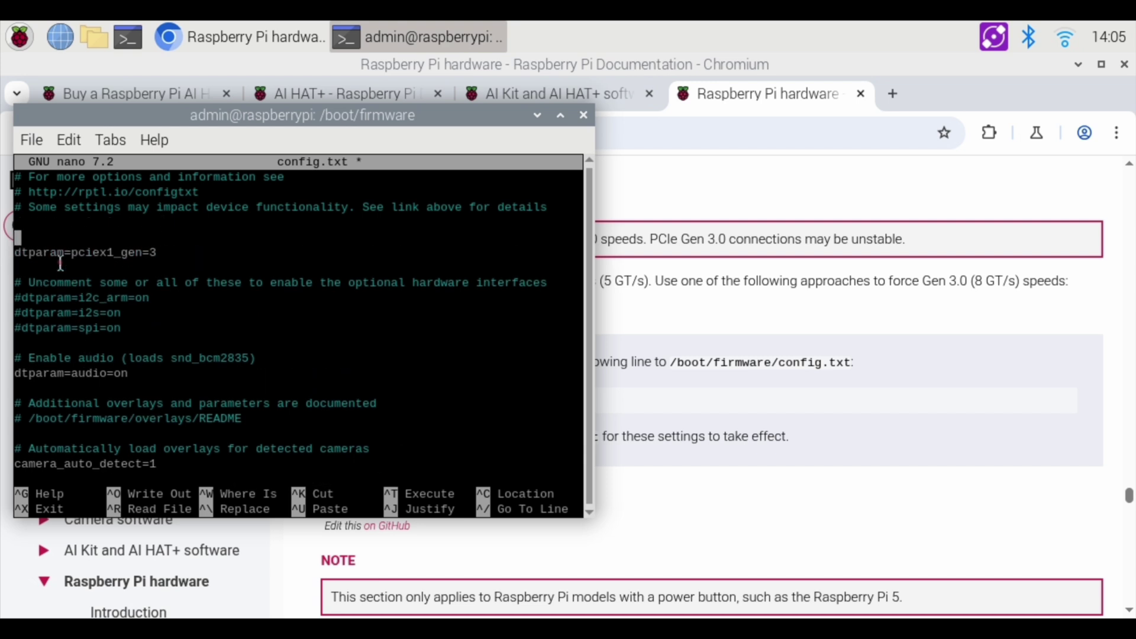
type("# PCIe Gen3.0")
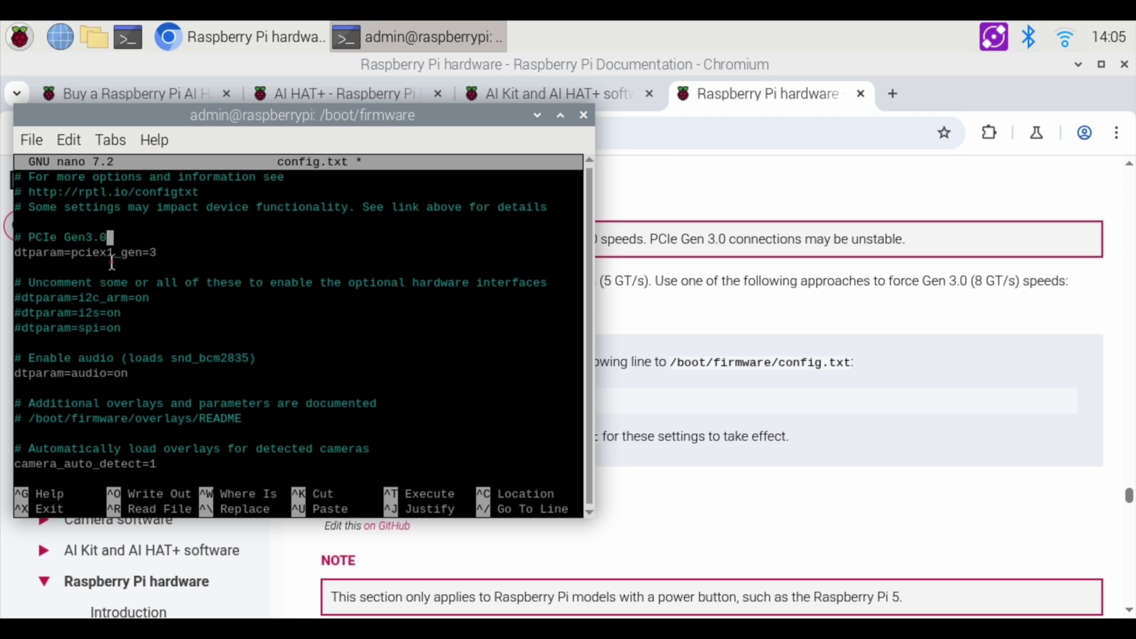
- Save config.txt, exit nano, and restart the Pi with sudo reboot
key("ctrl+x")
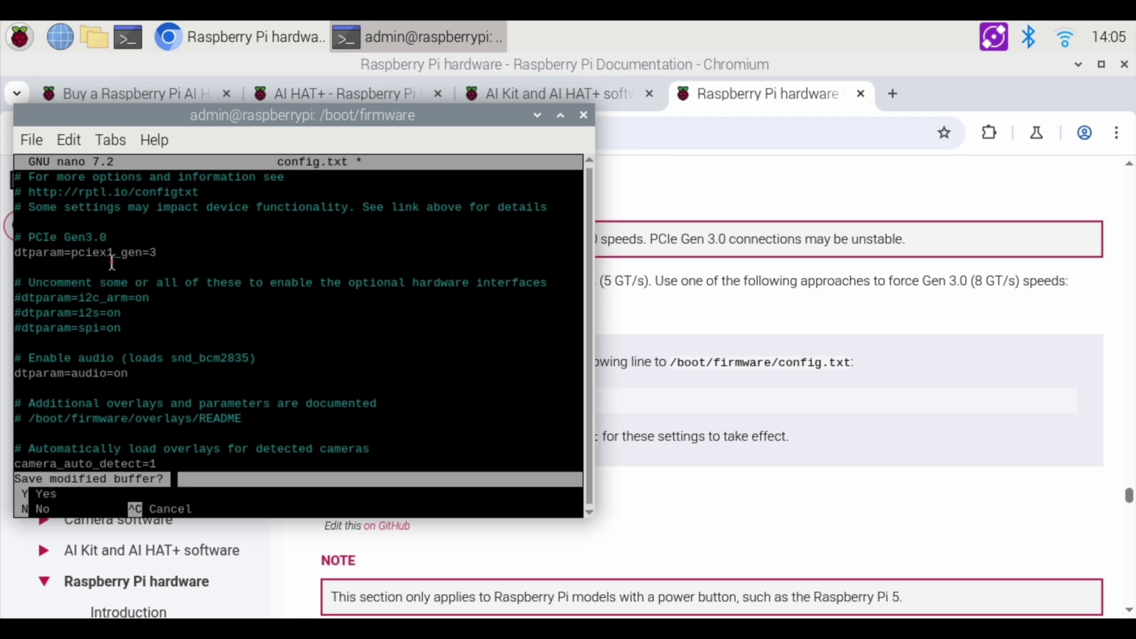
key("y")
key("Return")
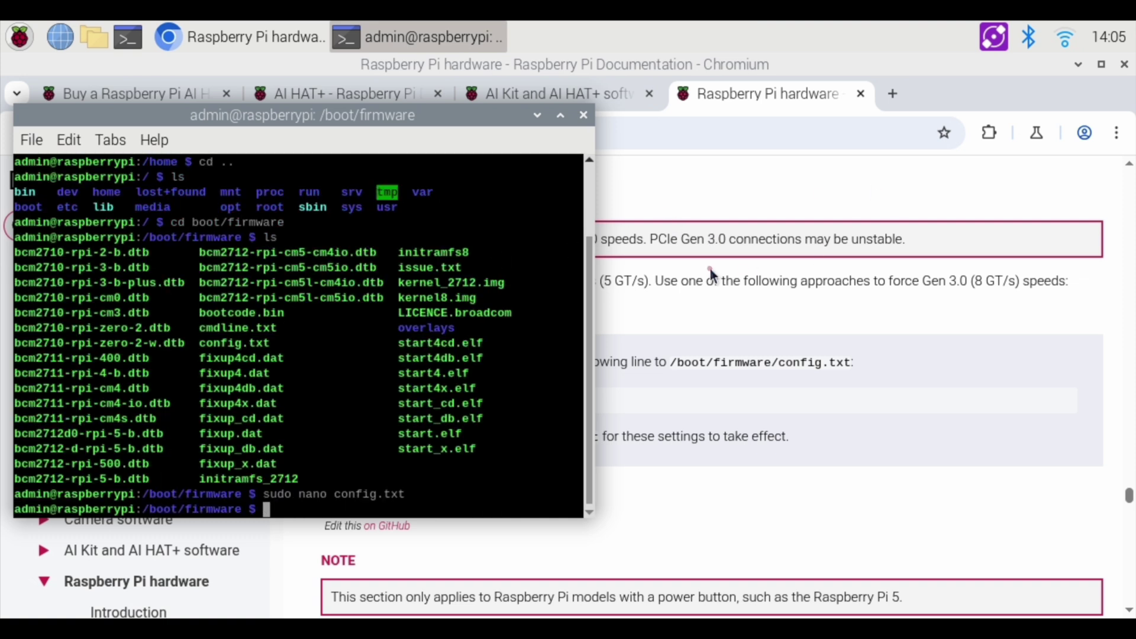
type("sudo reboot")
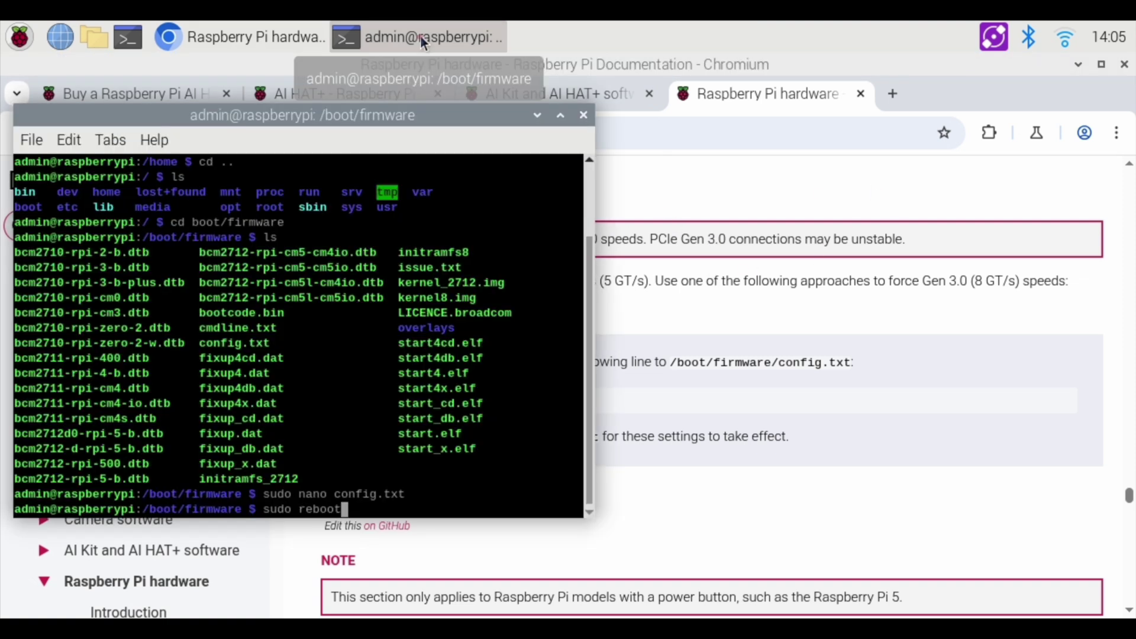
key("Return")
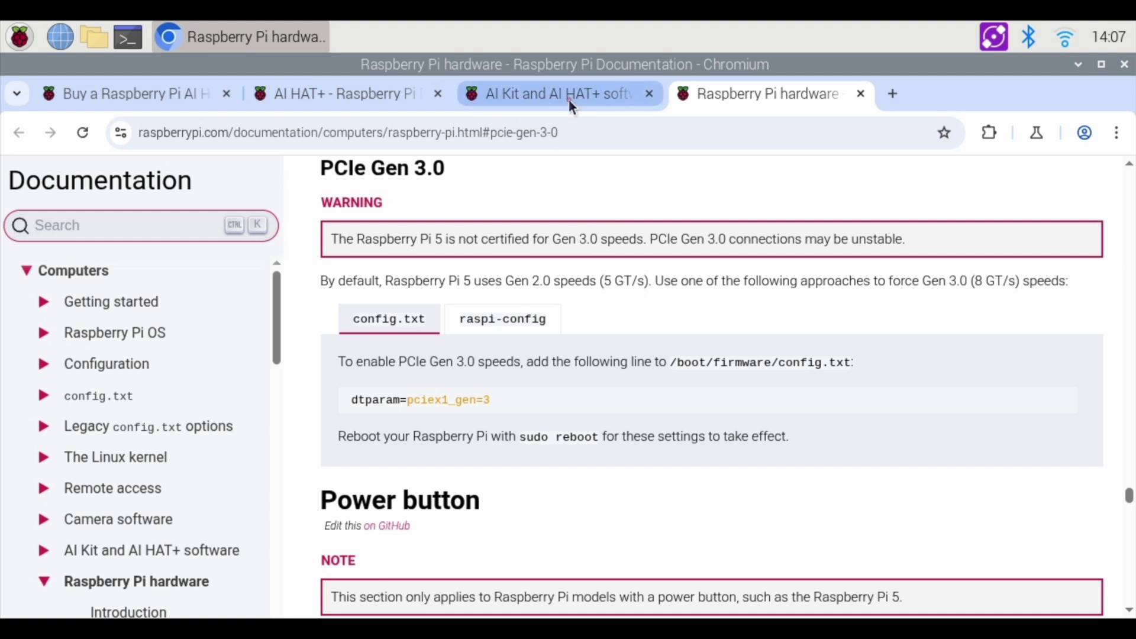
- Copy sudo apt install hailo-all from the AI Kit software page and paste it into a new terminal
mouse_move(559, 101)
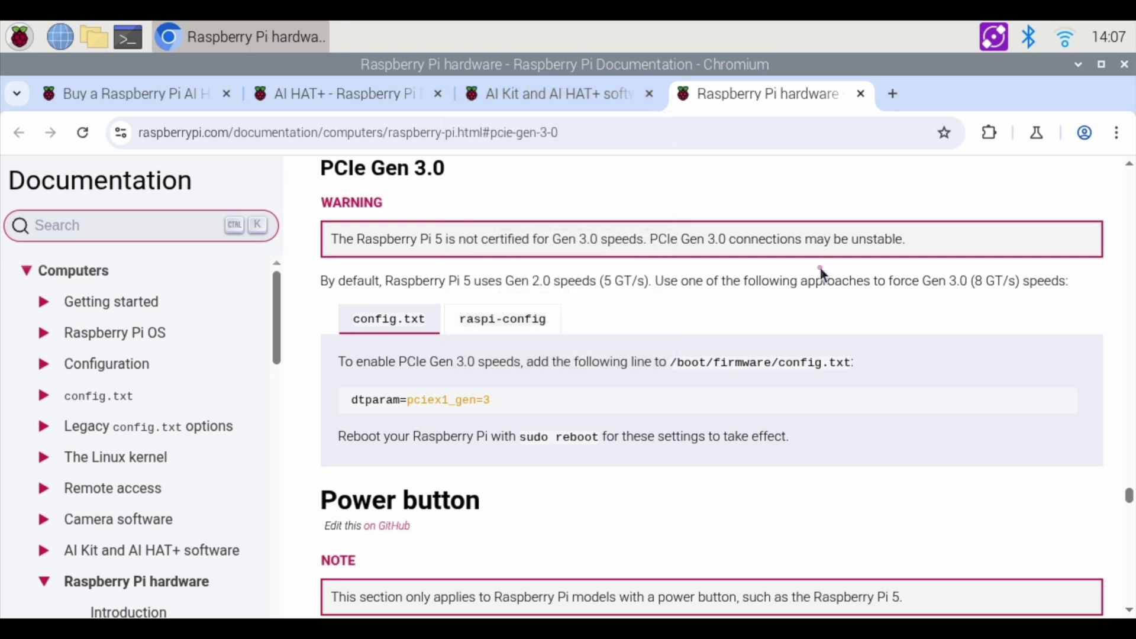
key("ctrl+shift+Tab")
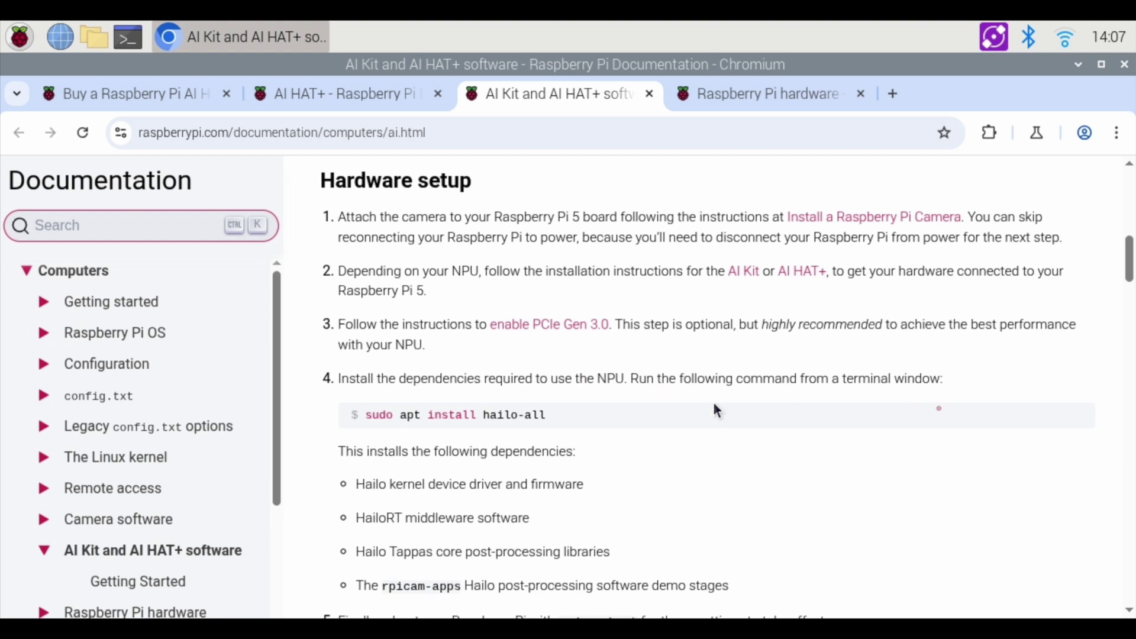
left_click(1089, 416)
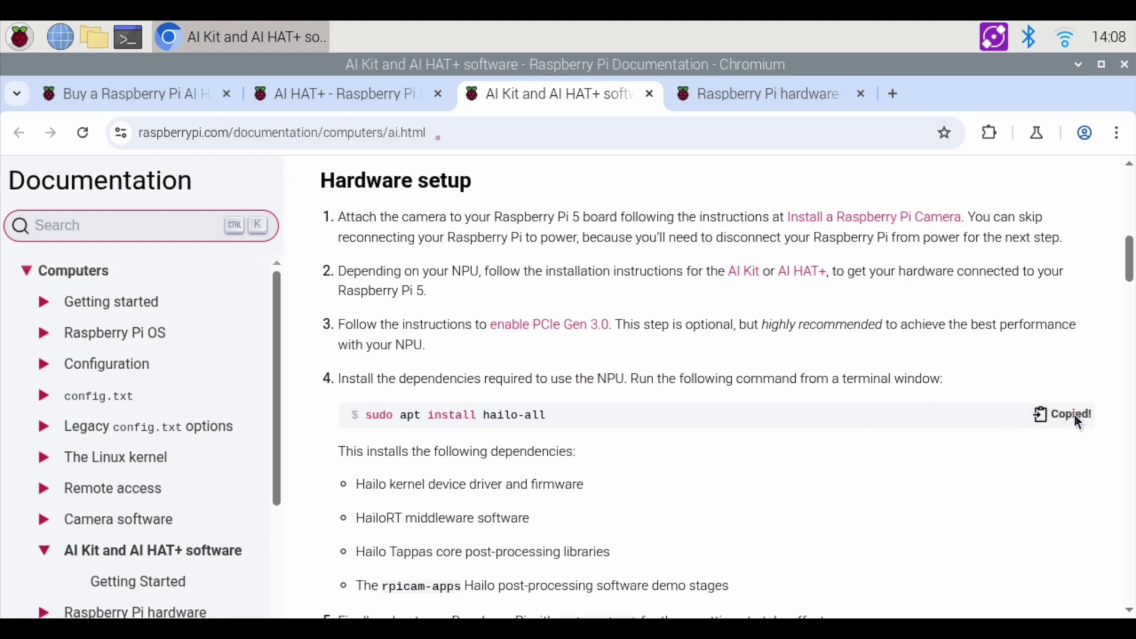
left_click(139, 36)
key("ctrl+shift+v")
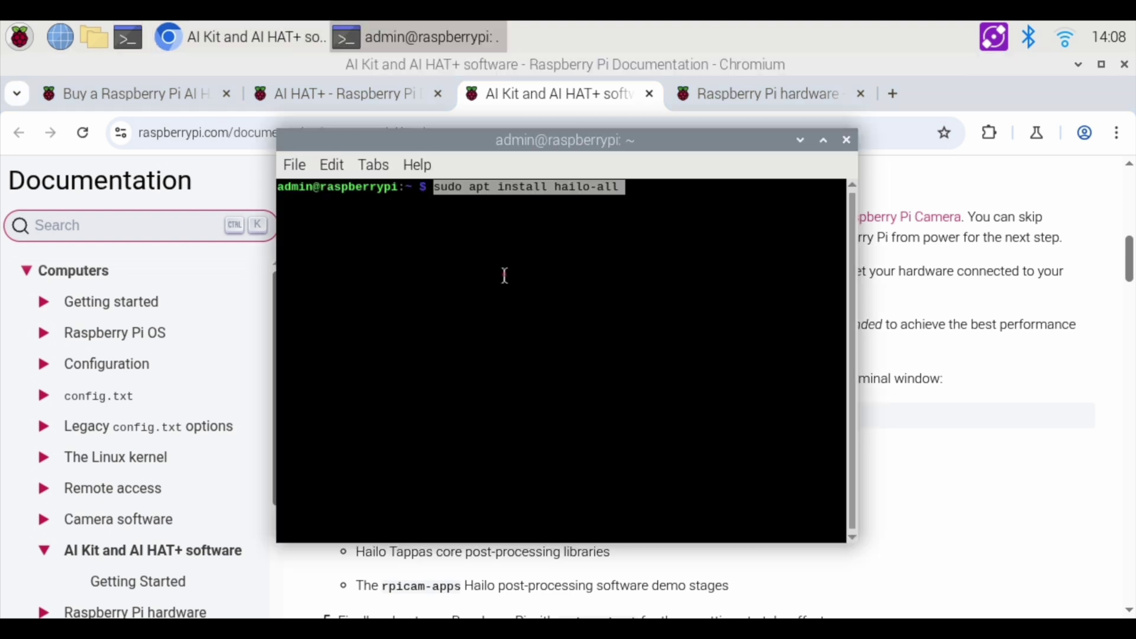
- Run sudo apt install hailo-all, confirm the 202 packages with y, then type sudo reboot
key("Return")
type("y")
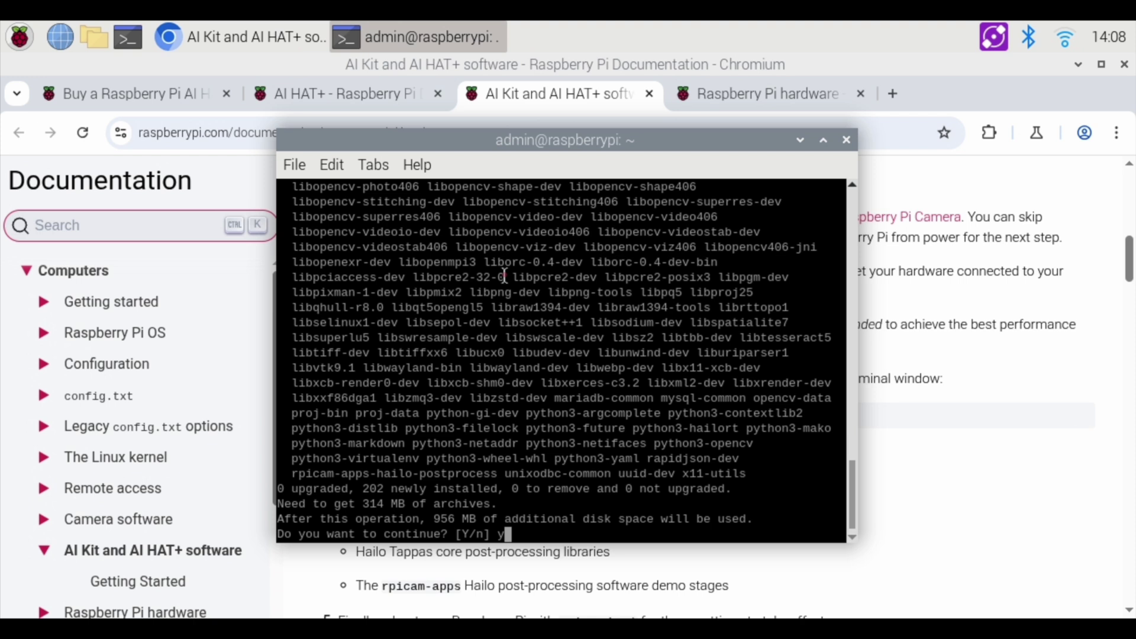
key("Return")
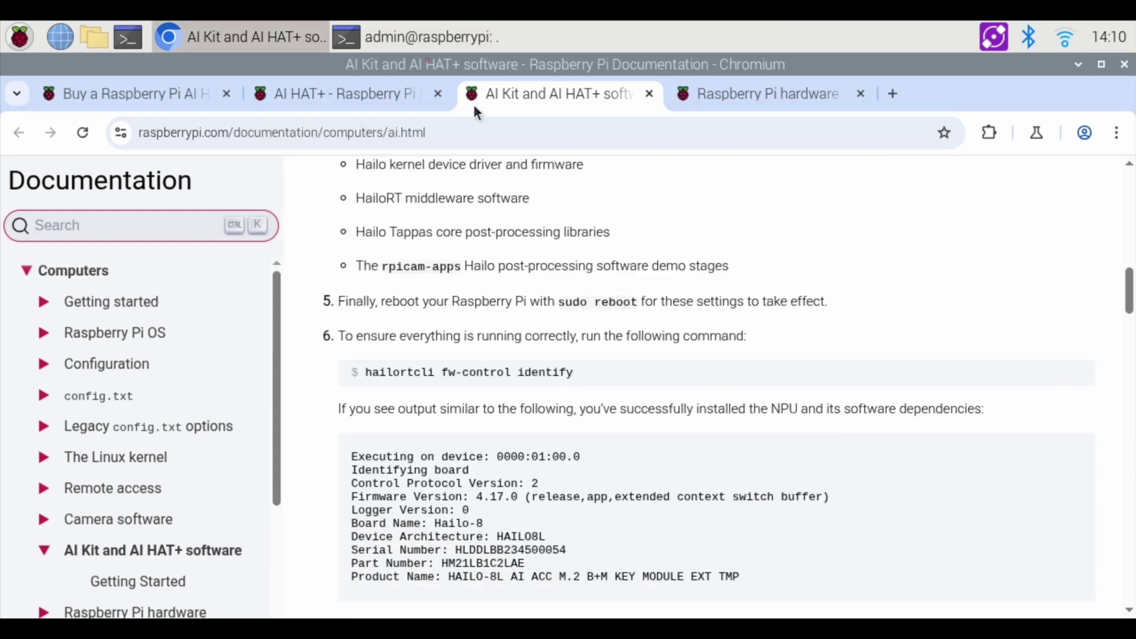
left_click(438, 37)
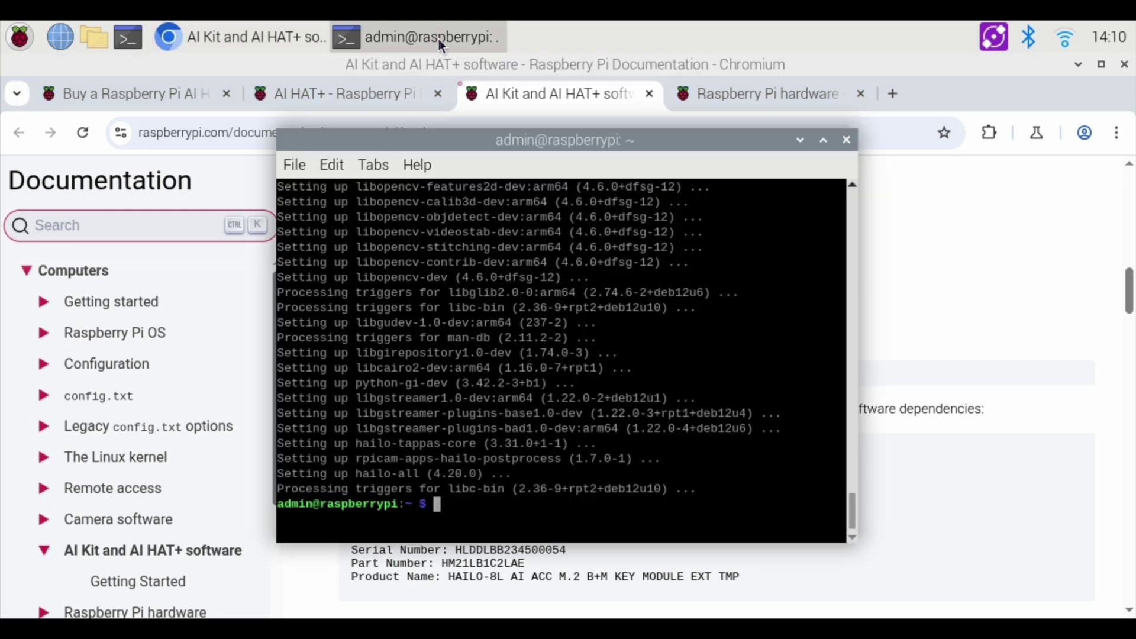
type("sudo reboo")
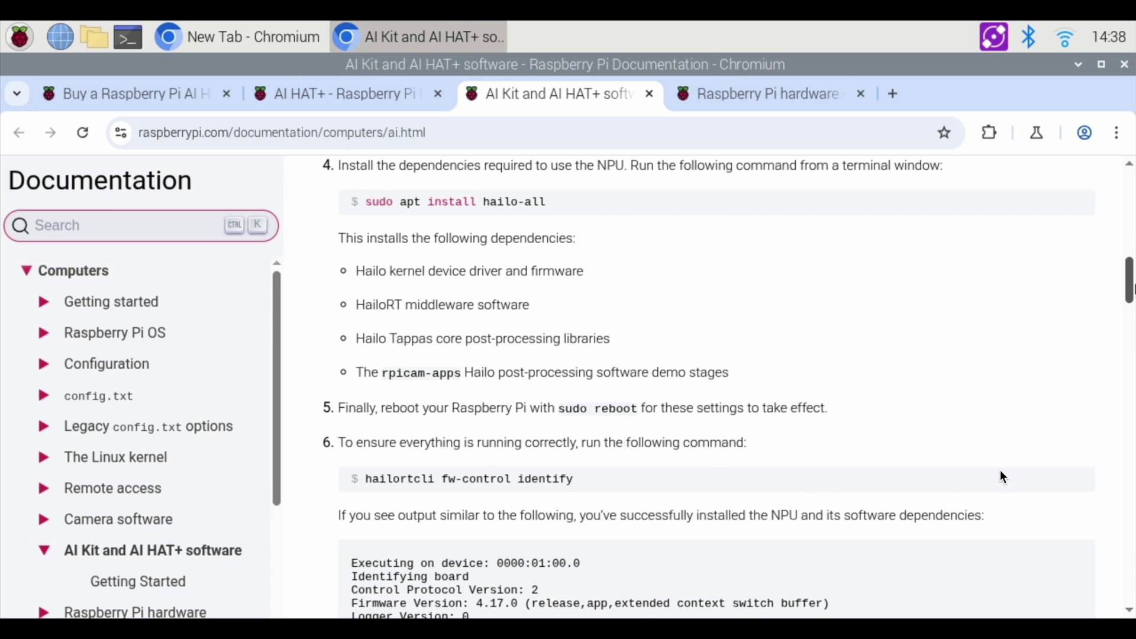
- Run hailortcli fw-control identify and dmesg | grep -i hailo in a new terminal
left_click(130, 37)
key("ctrl+shift+v")
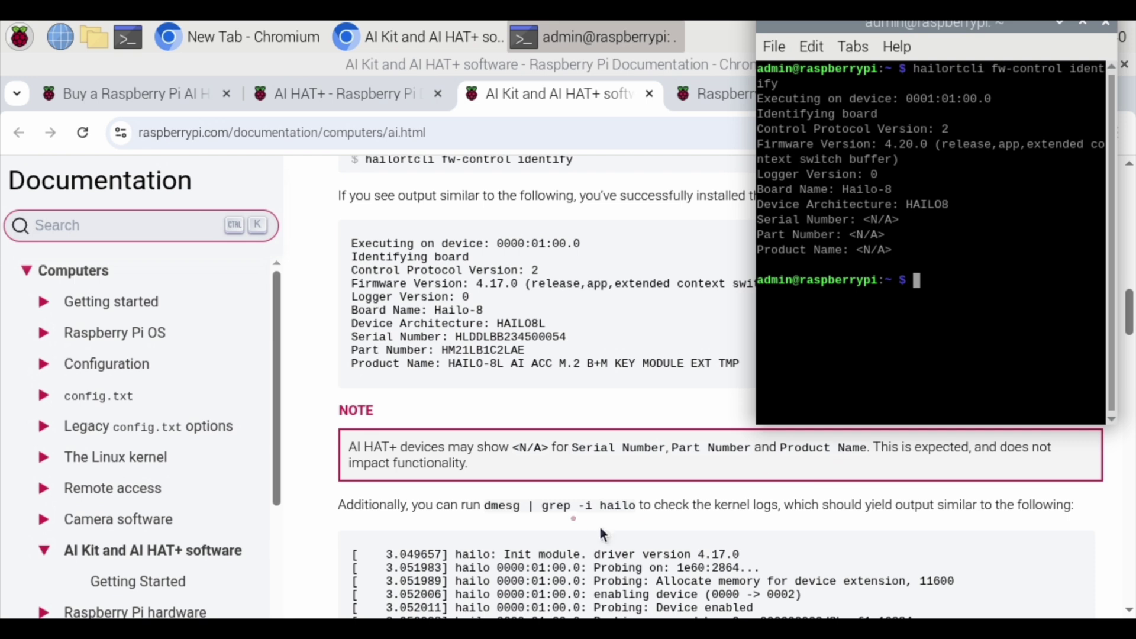
left_click_drag(486, 508, 633, 510)
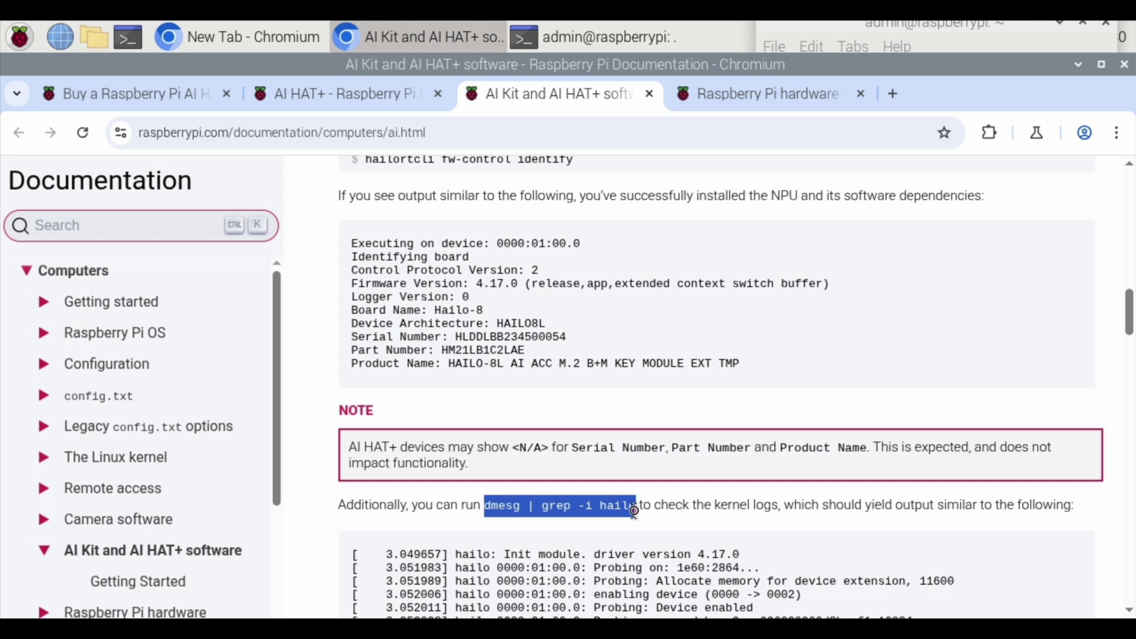
left_click(673, 40)
middle_click(966, 380)
key("Return")
- Compare the Hailo kernel log with the guide, then copy the rpicam-hello -t 10s camera test command
left_click(571, 350)
scroll(571, 349, "down", 5)
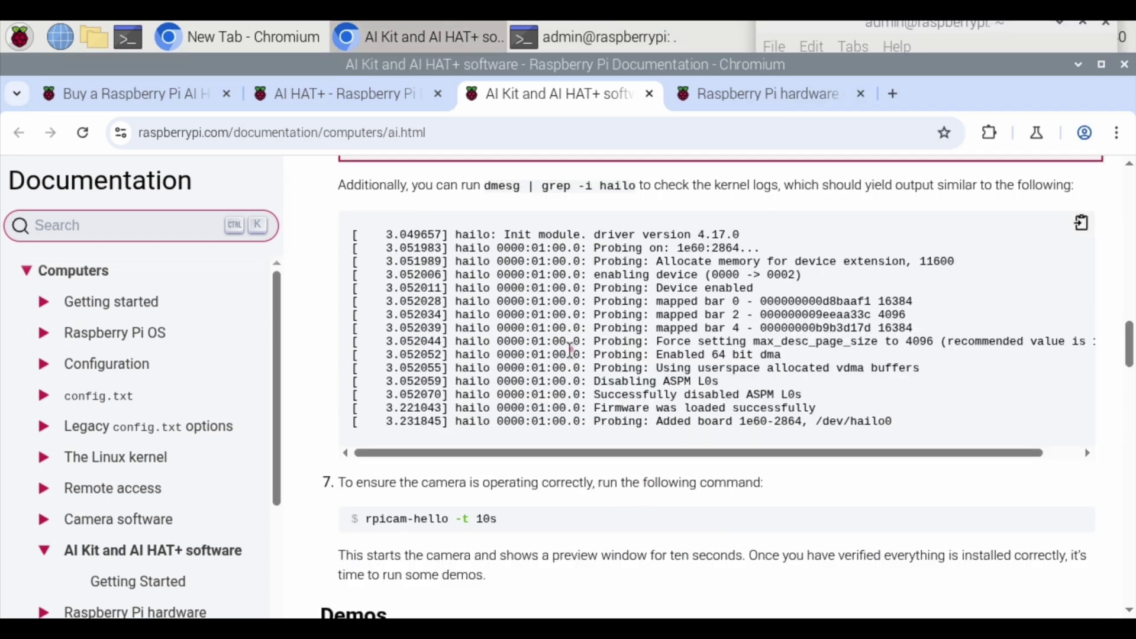
left_click(592, 38)
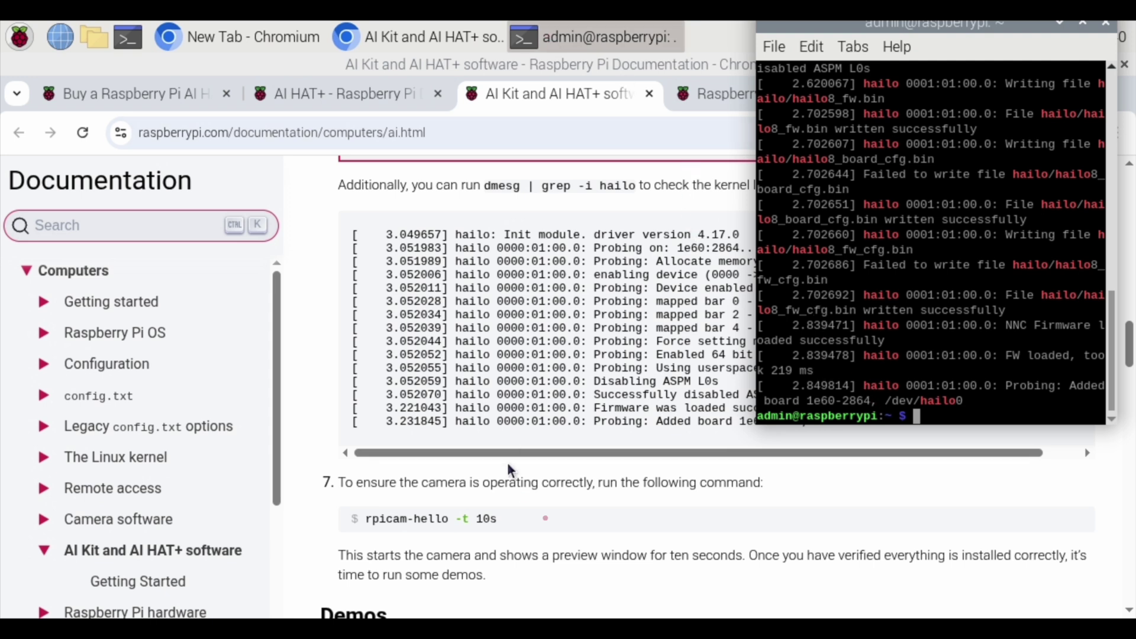
left_click(591, 516)
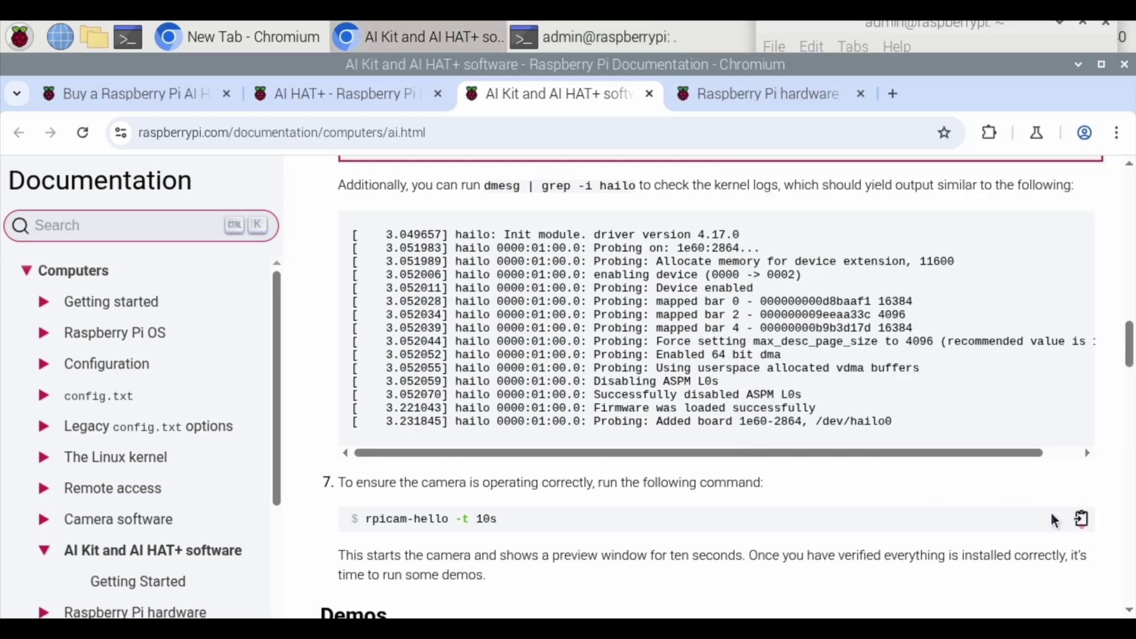
scroll(1081, 523, "down", 5)
left_click(1076, 255)
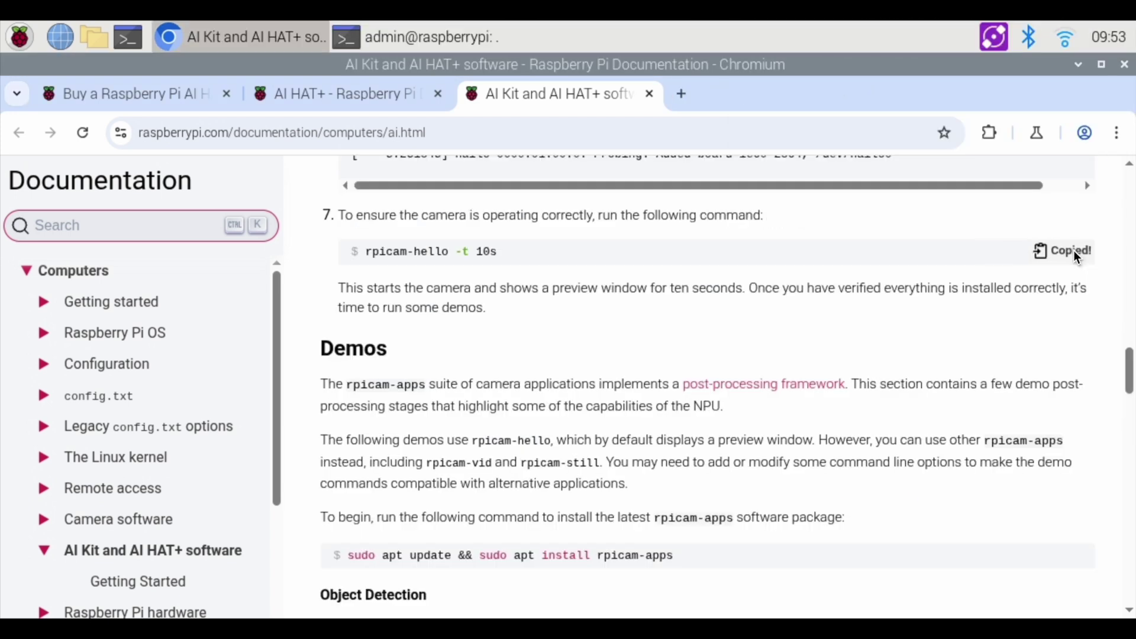
left_click(376, 39)
- Run a camera preview test with rpicam-hello, shortening the duration from 10s to 5s
key("ctrl+shift+v")
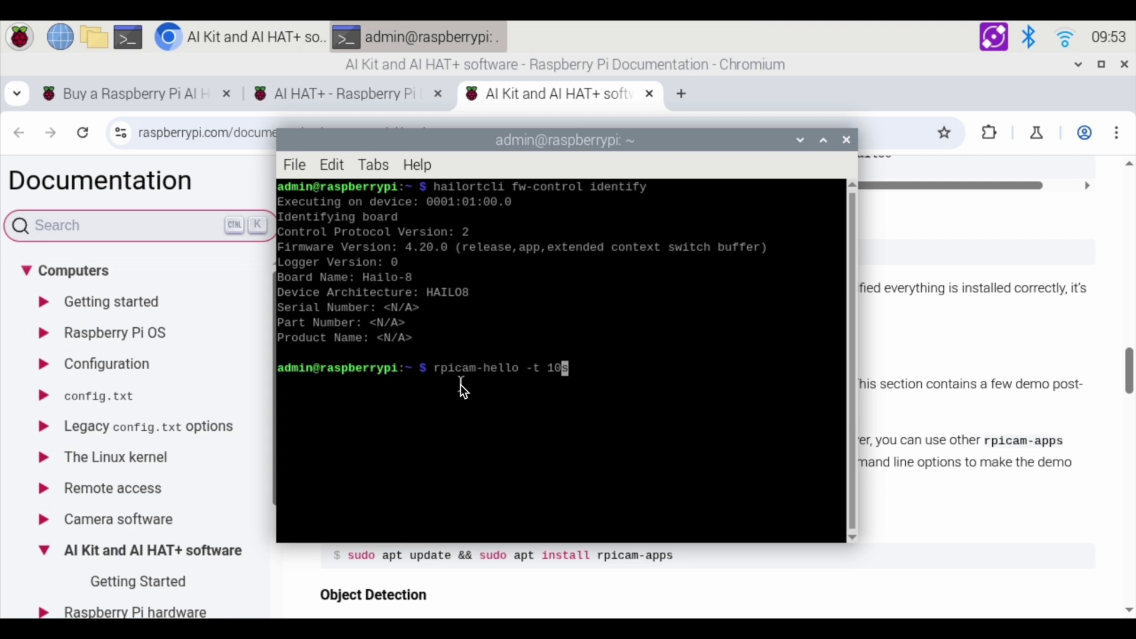
key("BackSpace")
key("BackSpace")
type("5")
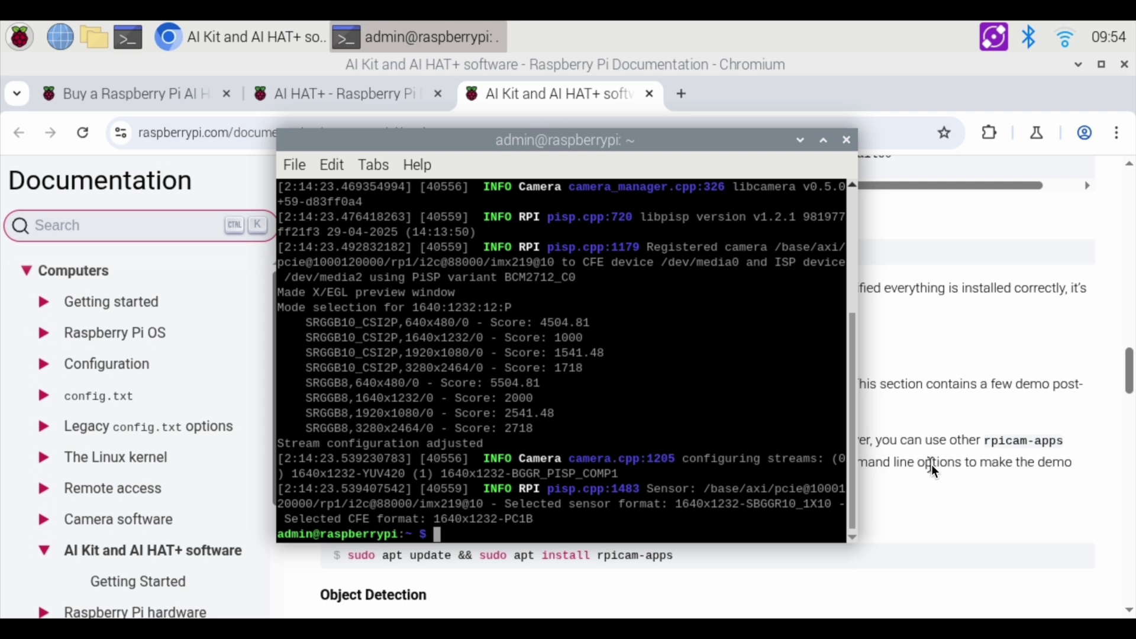
left_click(941, 471)
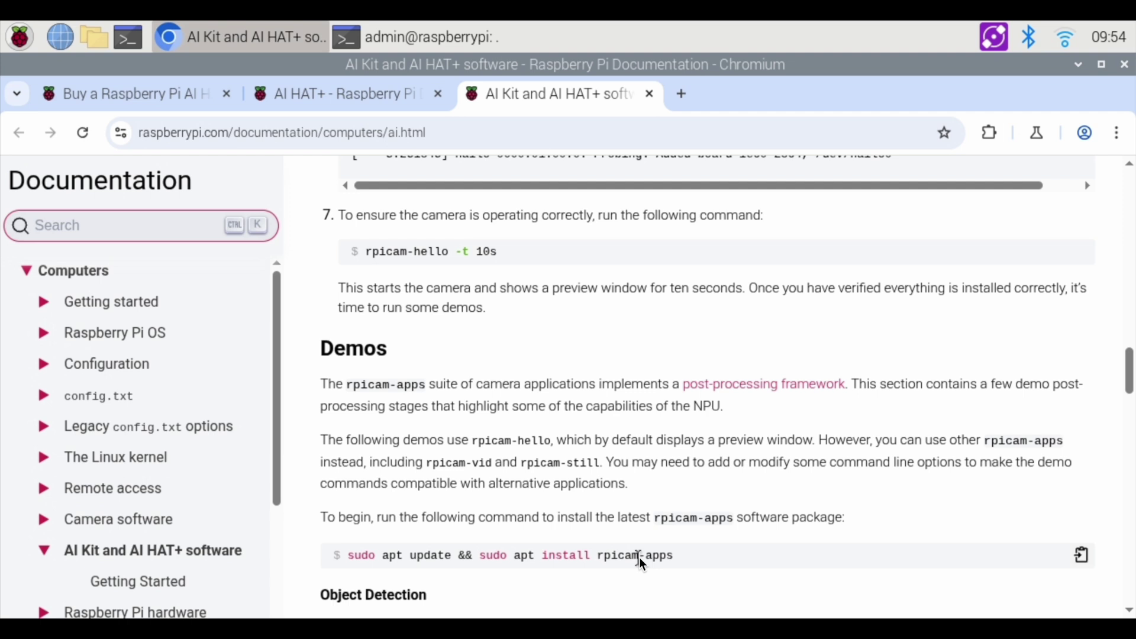
- Run sudo apt update && sudo apt install rpicam-apps, confirming it is already the newest version
left_click(1077, 553)
left_click(434, 43)
key("ctrl+shift+v")
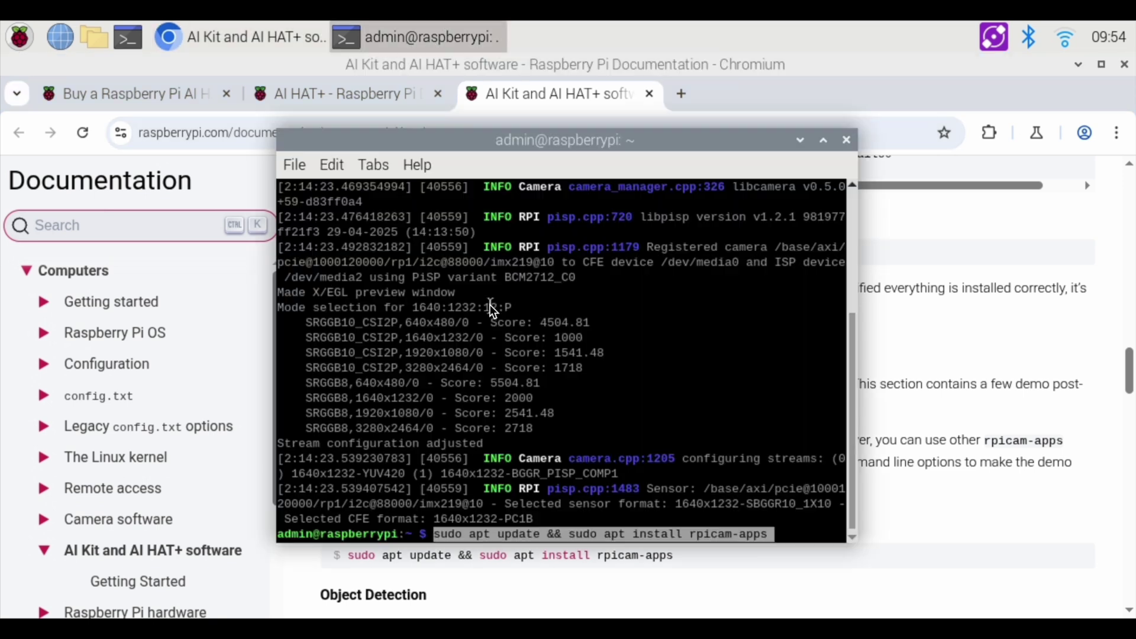
key("Return")
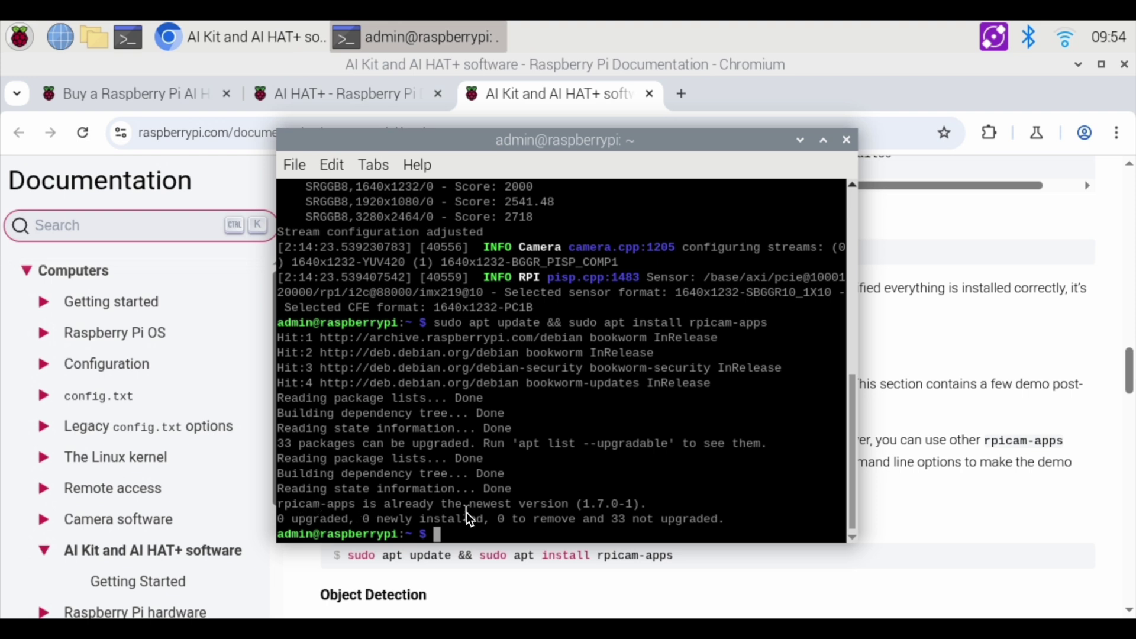
left_click(907, 487)
scroll(708, 370, "down", 3)
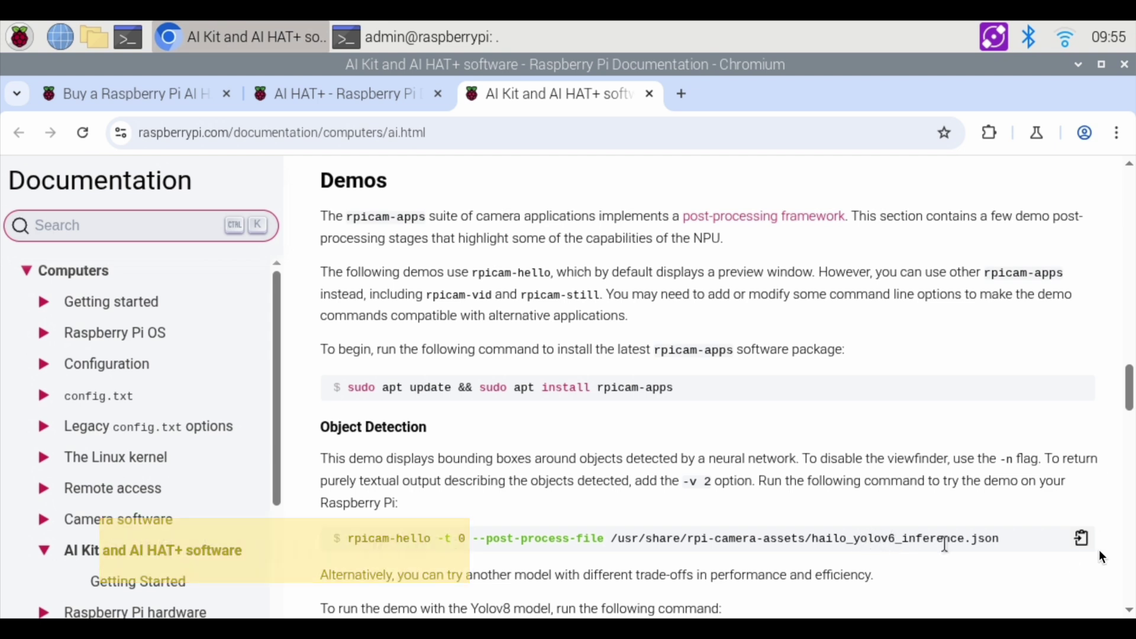
- Run the rpicam-hello hailo_yolov6_inference command, showing cup, apple and bird detection boxes on the preview
left_click(1080, 538)
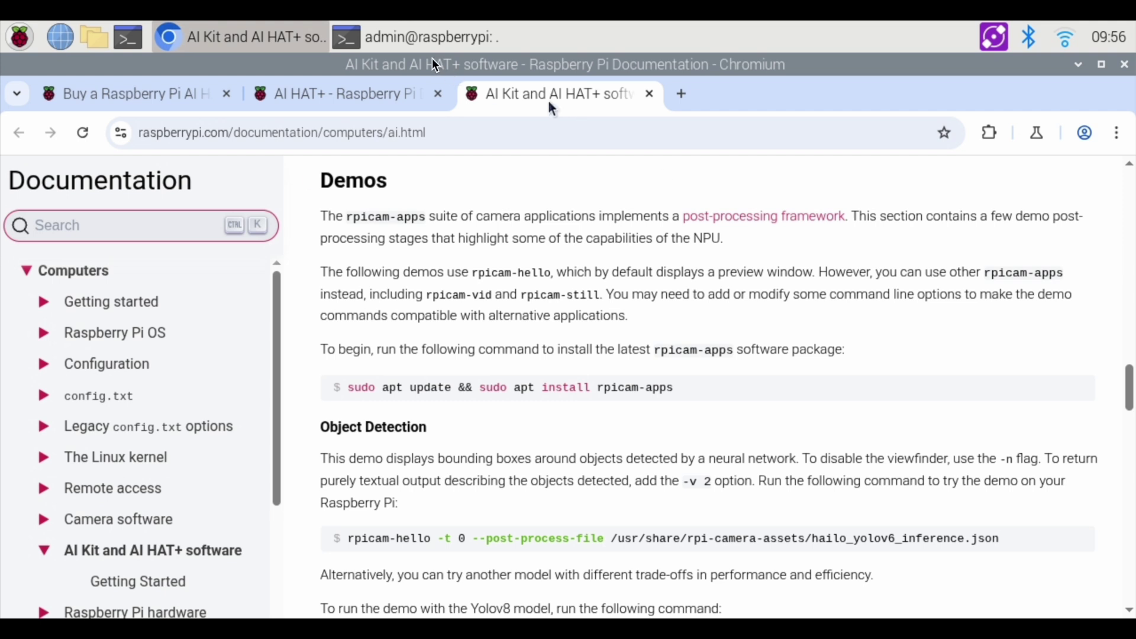
left_click(425, 40)
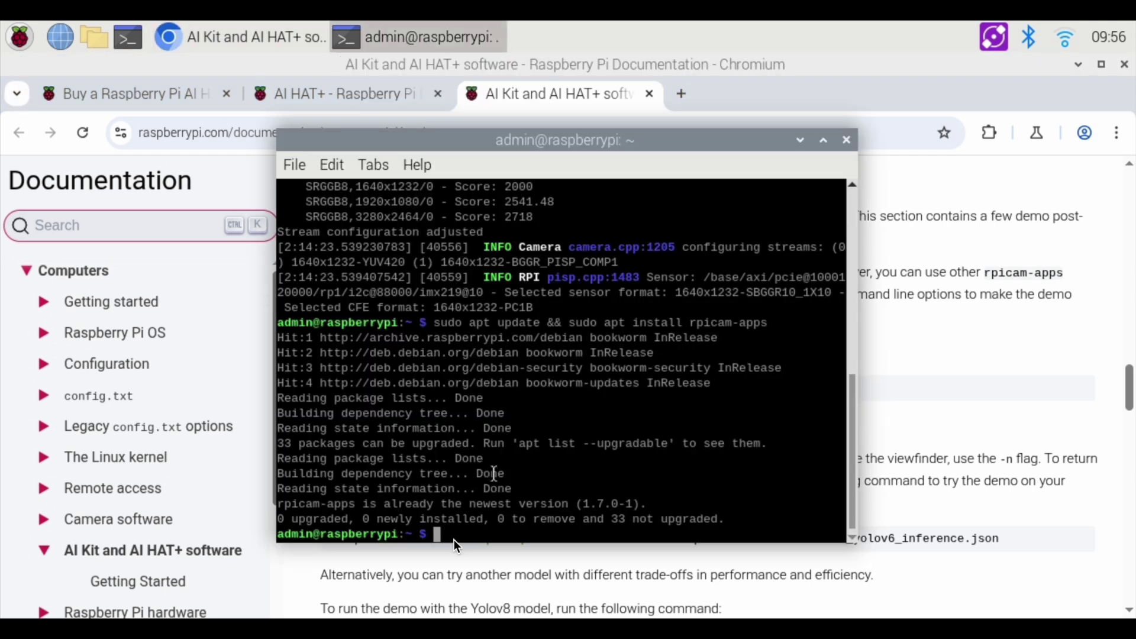
left_click(438, 535)
right_click(439, 533)
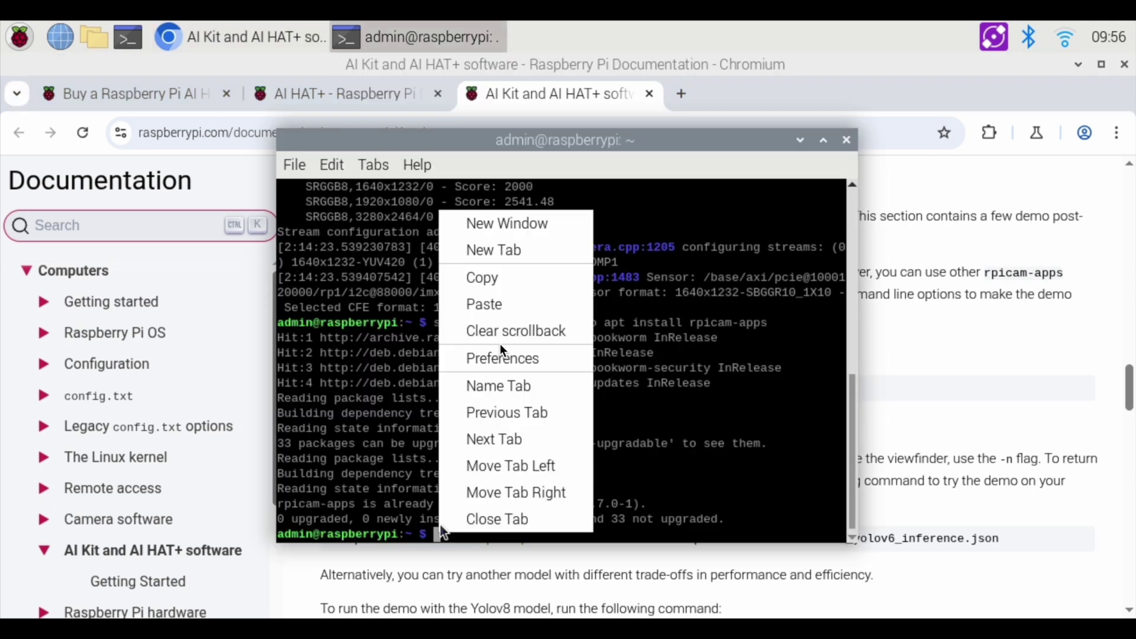
left_click(488, 304)
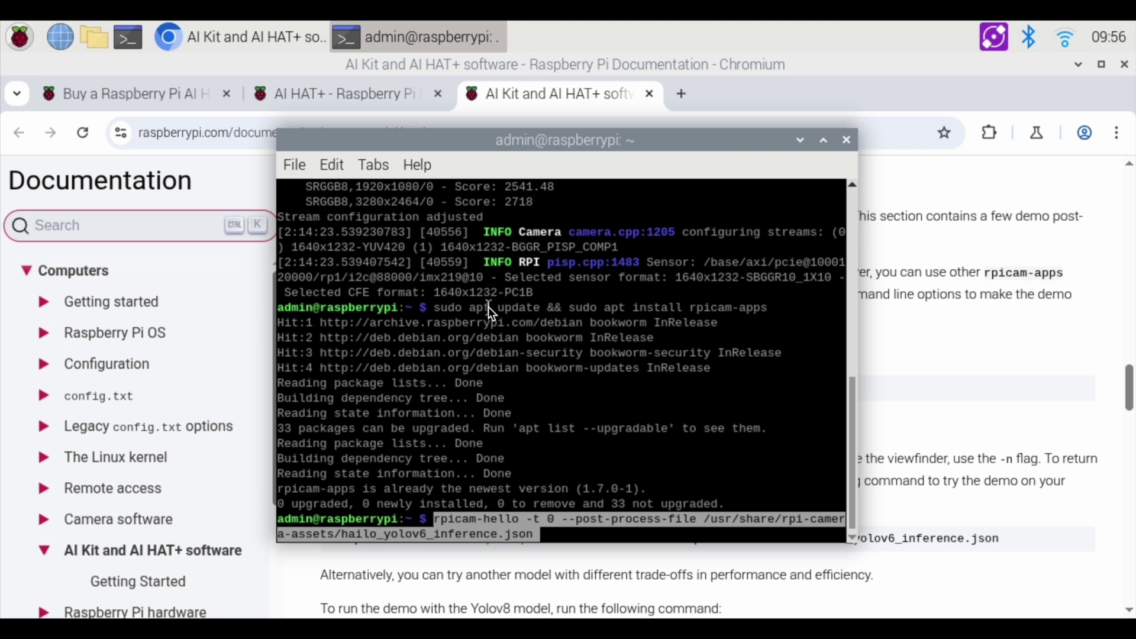
key("Return")
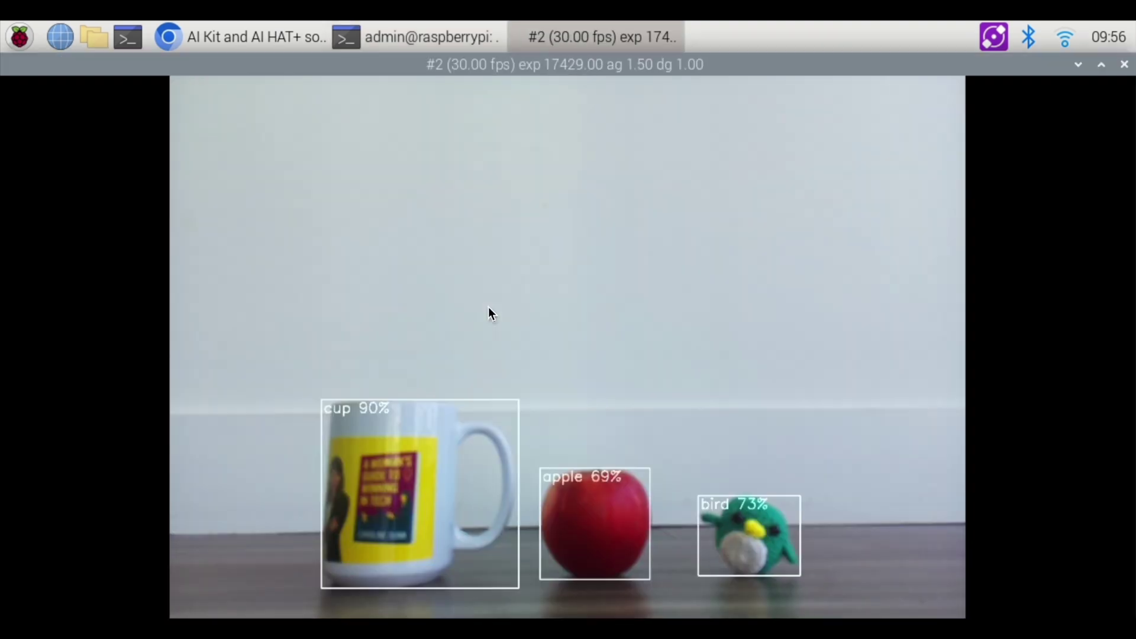